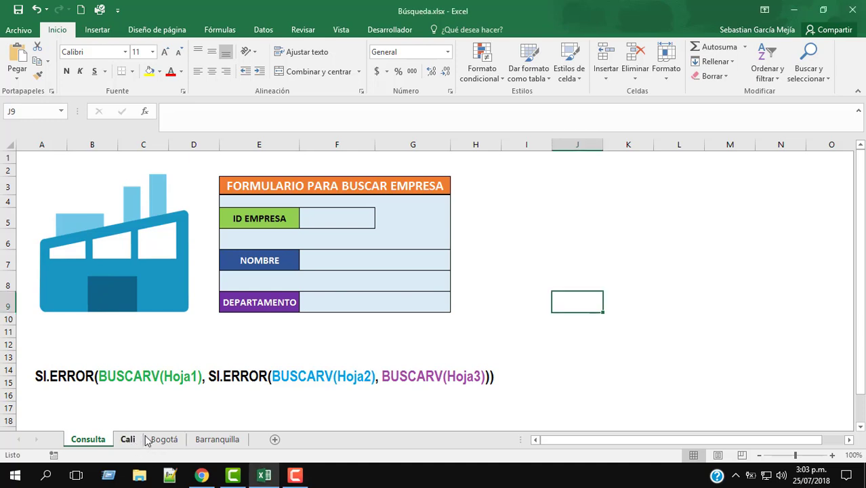
Check the ID EMPRESA input cell F5 and form title on Consulta, then show the Cali sheet.
left_click(338, 224)
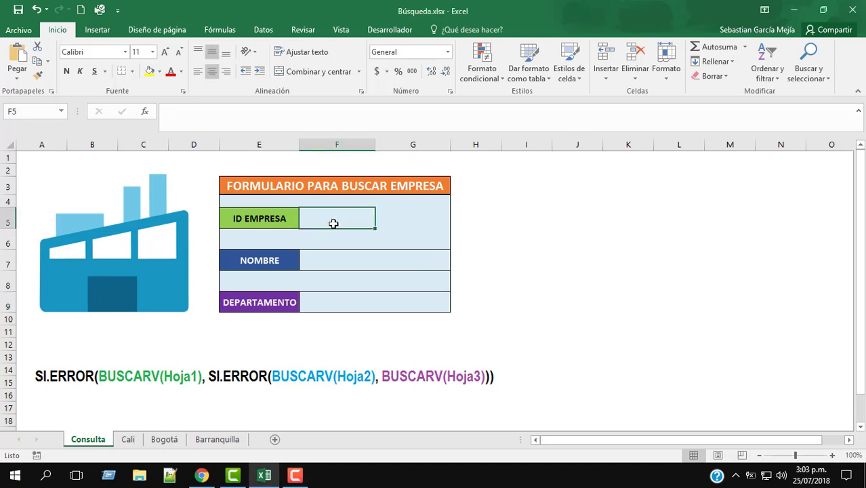
left_click(299, 185)
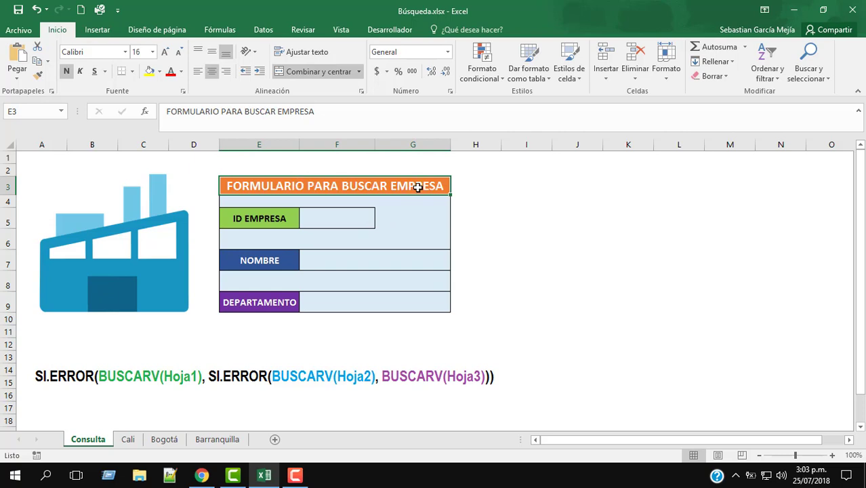
left_click(344, 223)
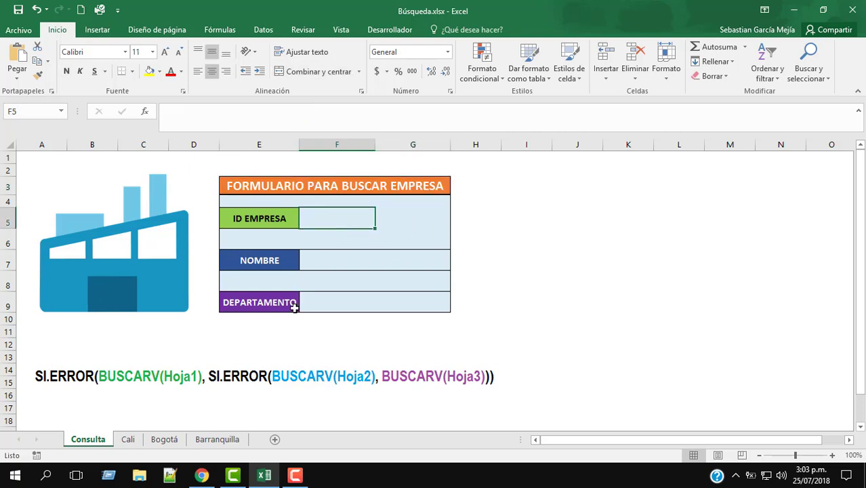
left_click(136, 440)
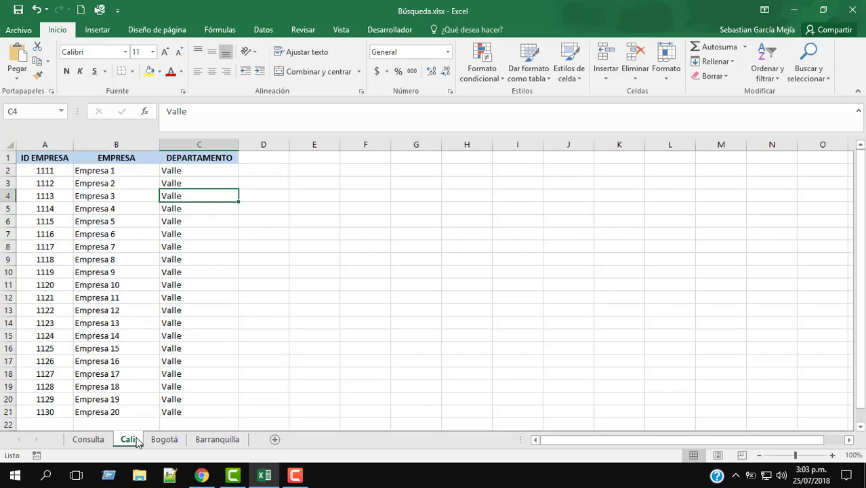
Inspect the ID EMPRESA and DEPARTAMENTO columns of the Cali and Bogotá tables.
left_click(58, 158)
left_click(197, 163)
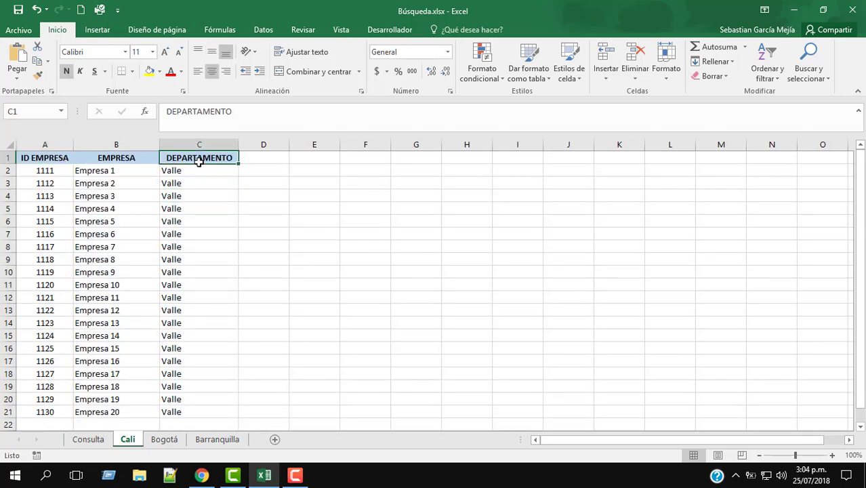
left_click(165, 441)
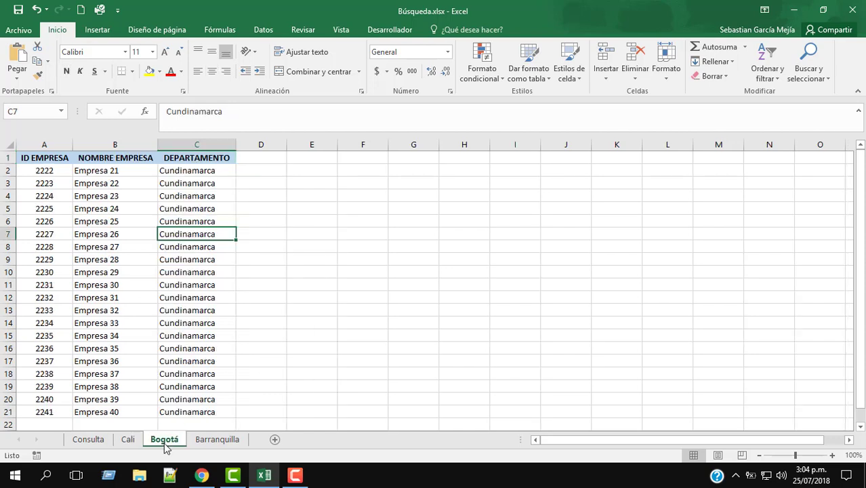
left_click(40, 157)
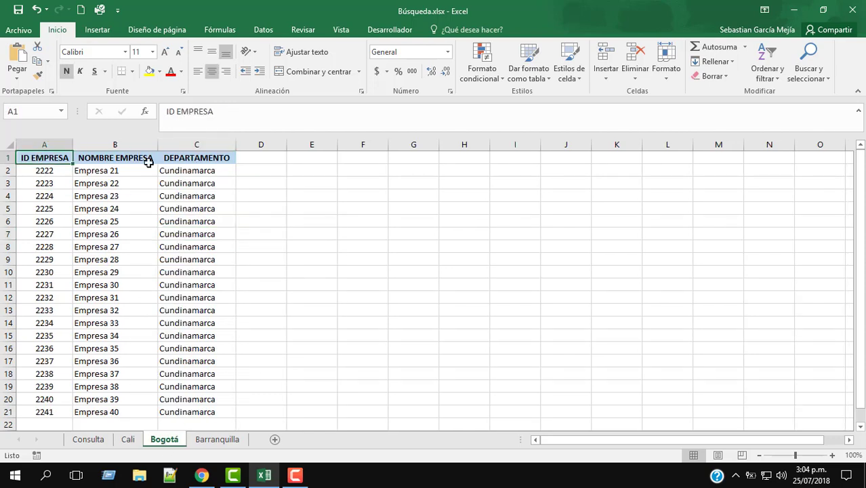
left_click(191, 160)
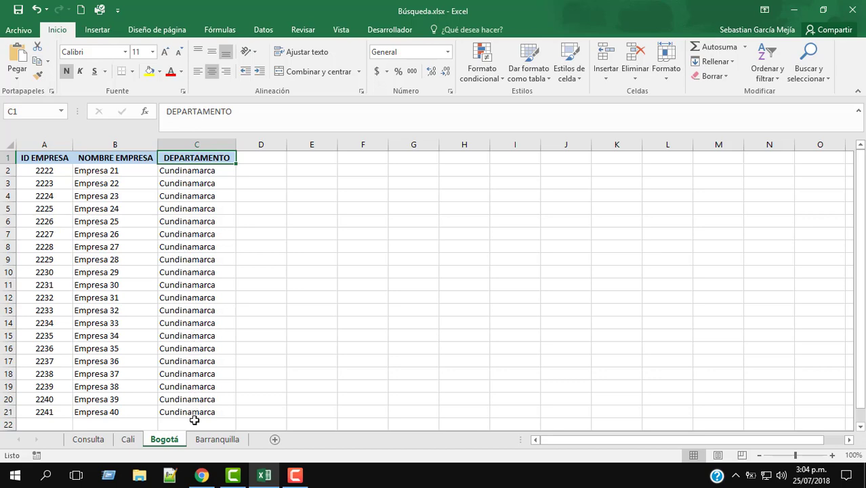
Inspect the Barranquilla table's ID EMPRESA and DEPARTAMENTO columns, then return to Consulta.
left_click(211, 441)
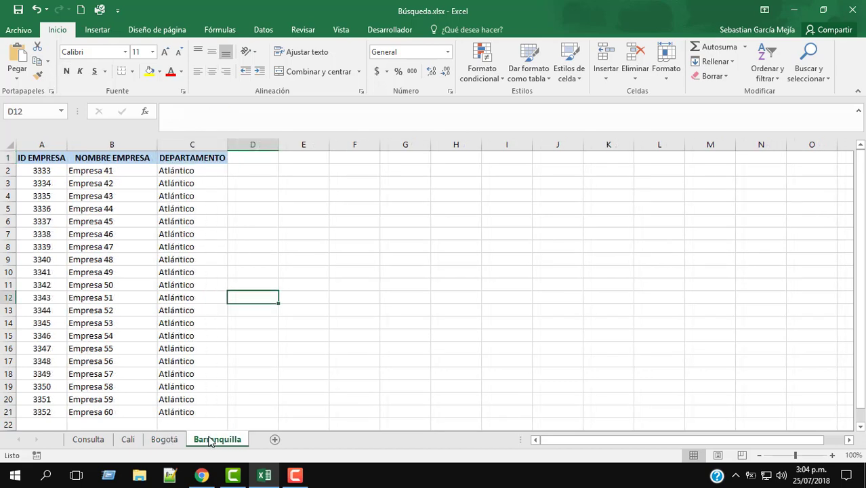
left_click(50, 159)
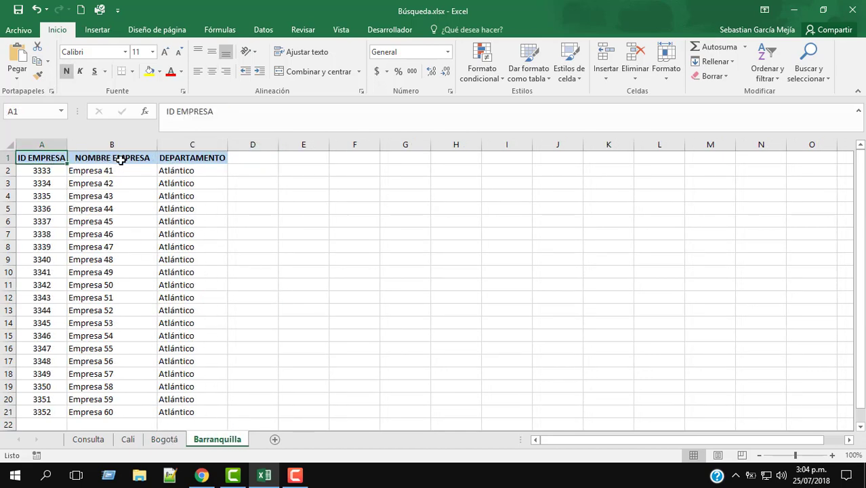
left_click(188, 161)
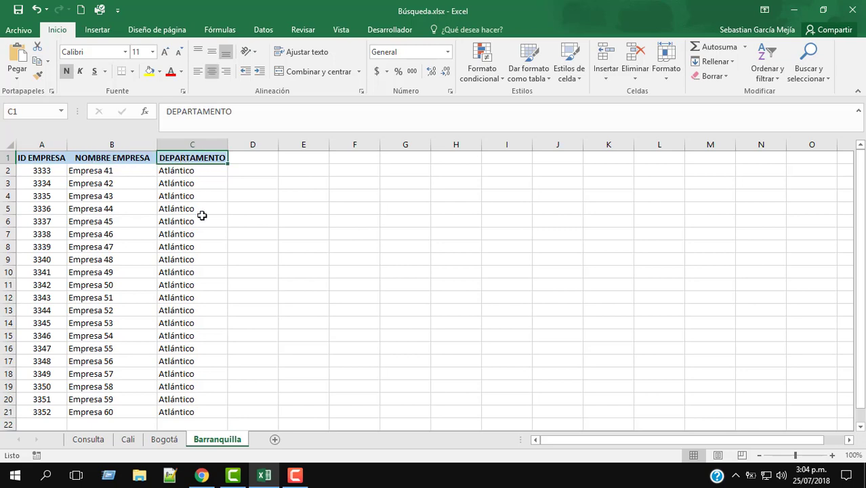
left_click(100, 443)
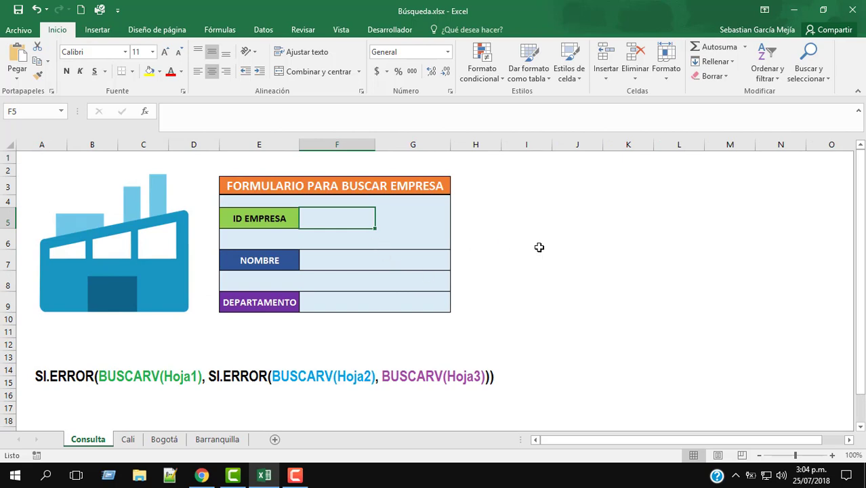
Check the NOMBRE (F7), DEPARTAMENTO (F9) and ID EMPRESA (F5) cells, then show the Cali sheet.
left_click(403, 259)
left_click(365, 306)
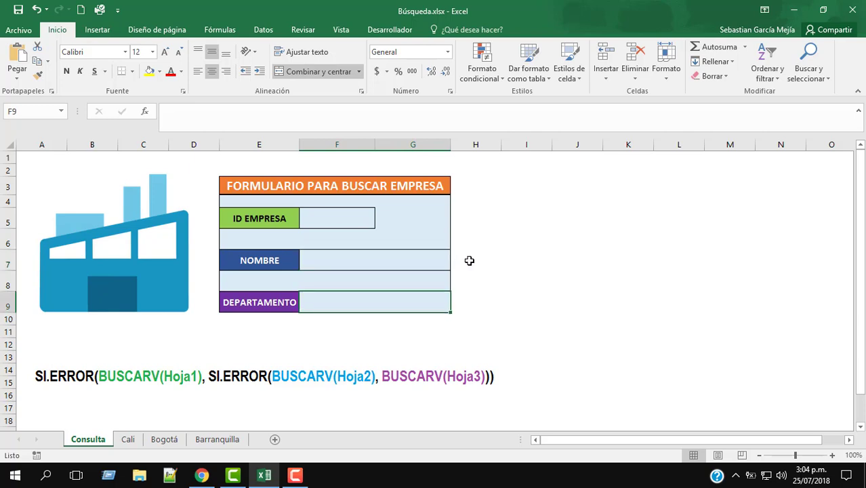
left_click(345, 217)
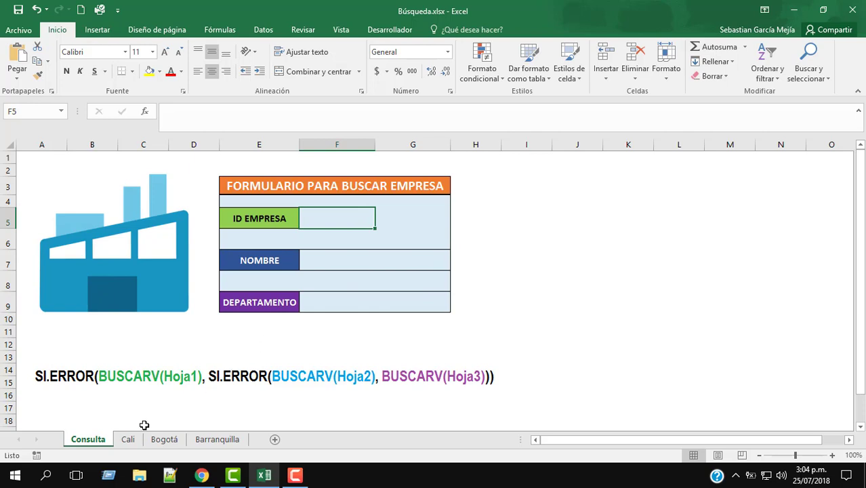
left_click(129, 439)
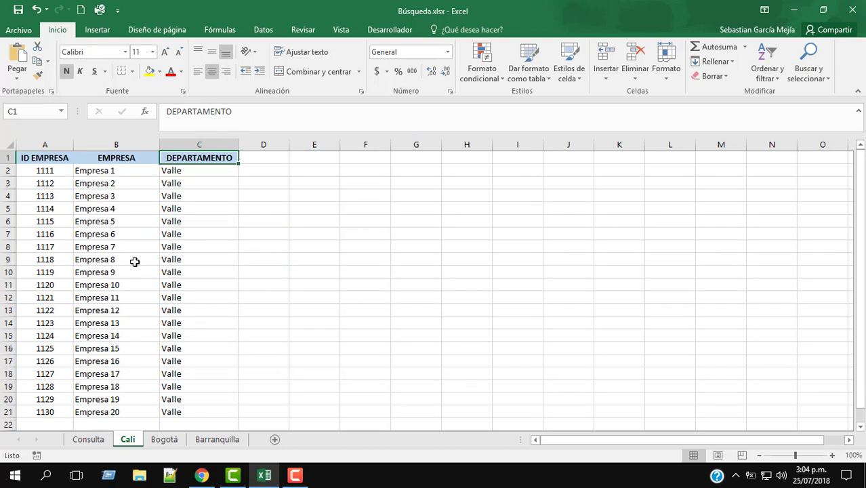
Check Empresa 8's department on Cali and Empresa 33 in row 14 on Bogotá.
left_click(186, 260)
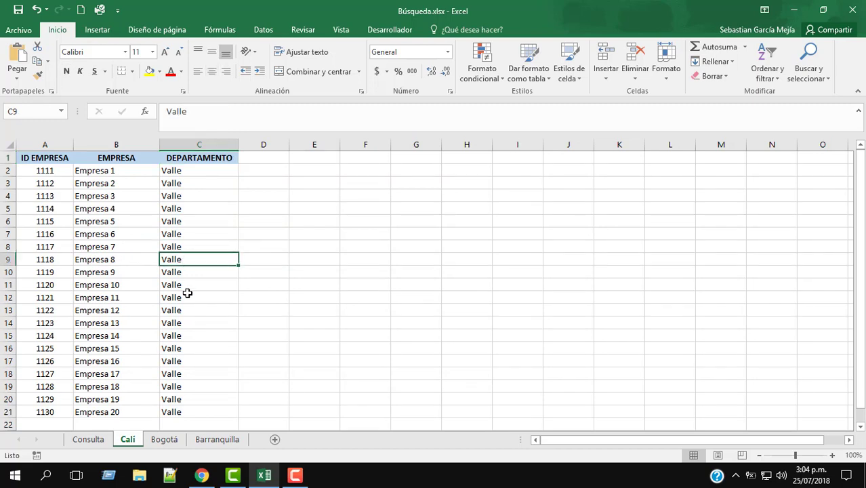
left_click(166, 440)
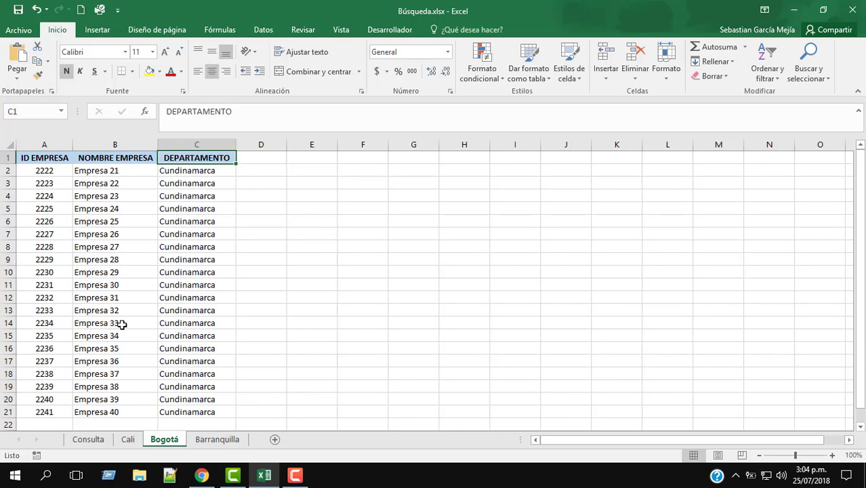
left_click(122, 325)
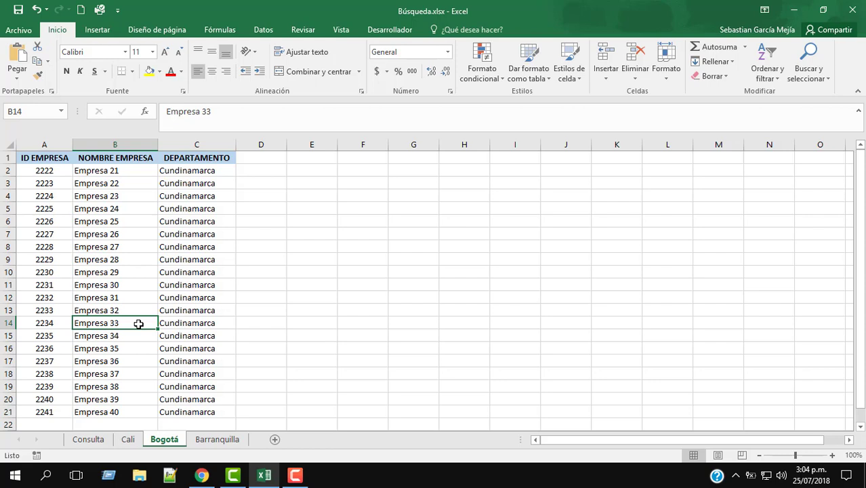
left_click(198, 323)
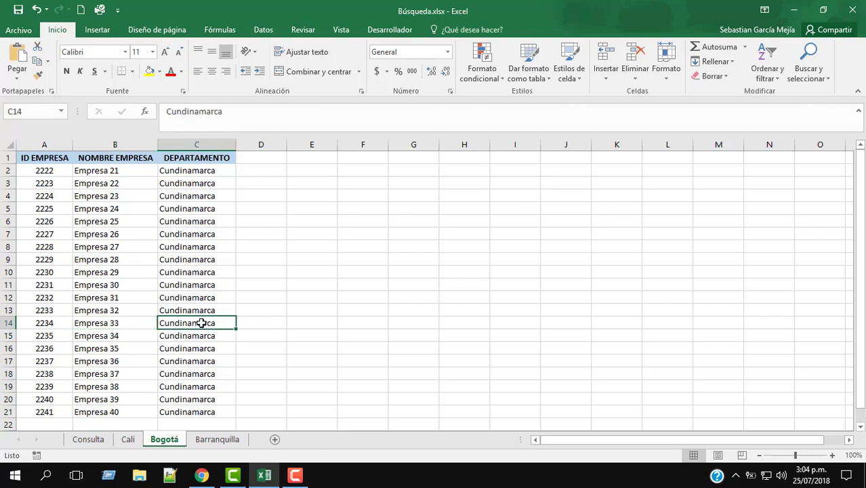
Check Empresa 59 in row 20 on Barranquilla, then return to the Consulta form.
left_click(217, 439)
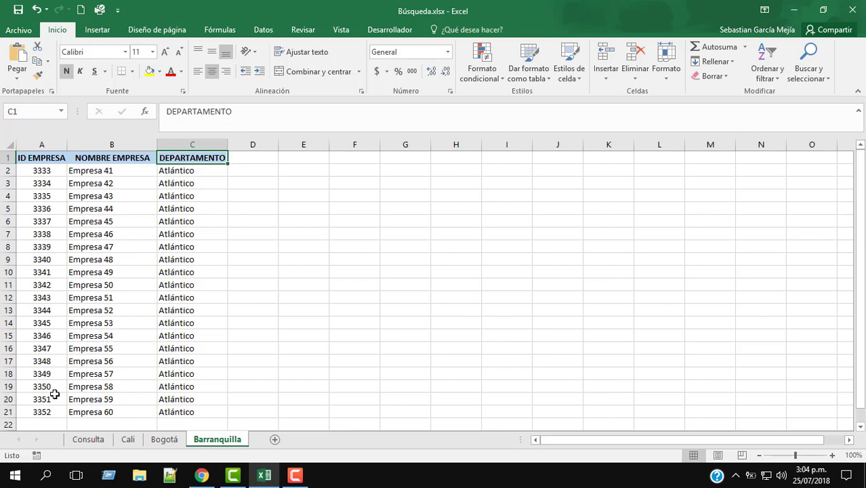
left_click(82, 398)
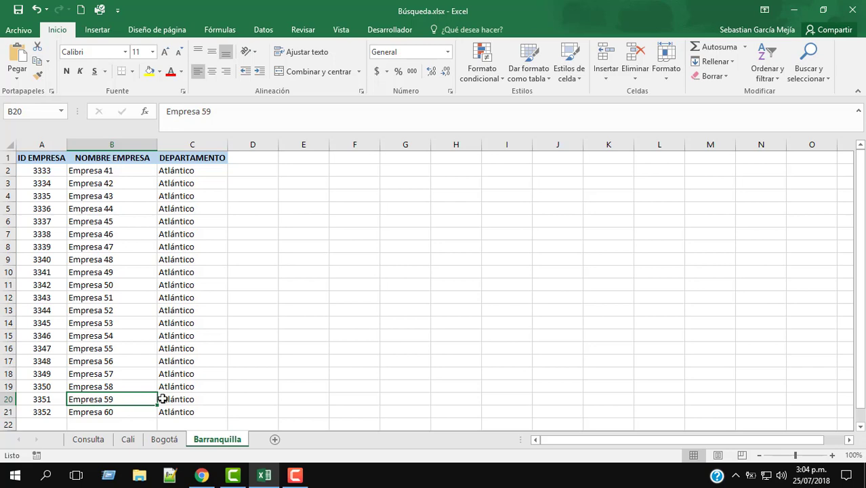
left_click(190, 401)
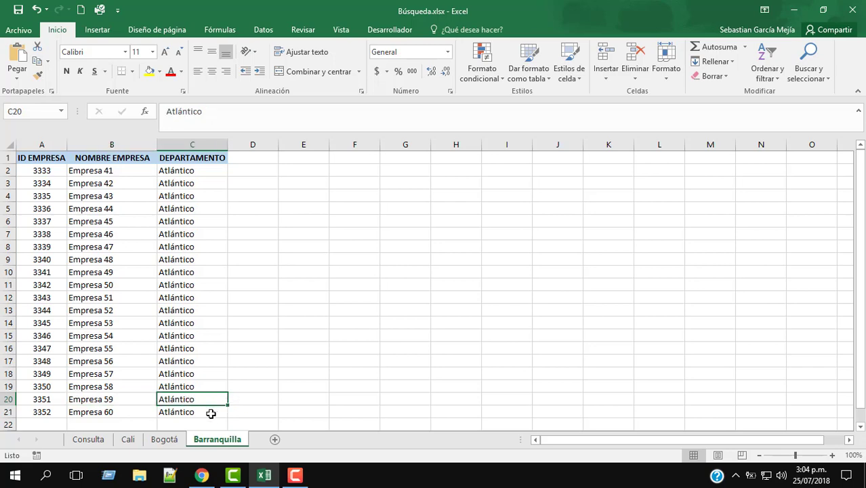
left_click(88, 439)
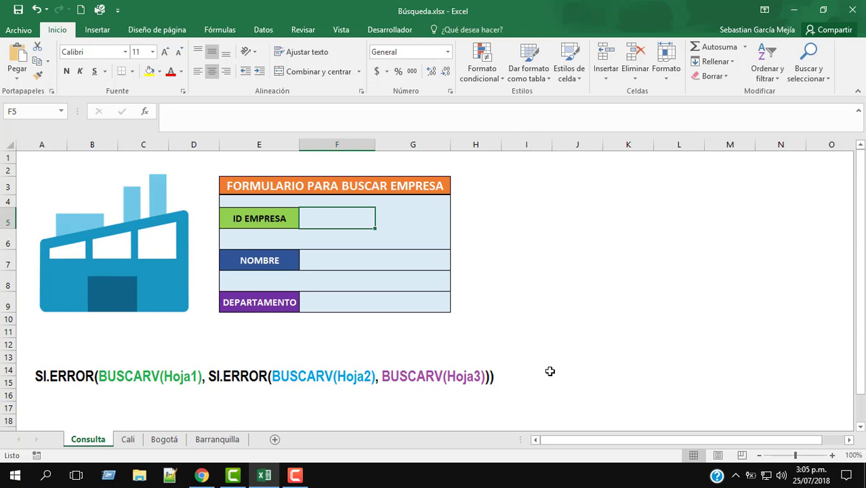
In F7, begin the formula =SI.ERROR(BUSCARV($F$5; with an absolute F5 lookup value.
left_click(332, 259)
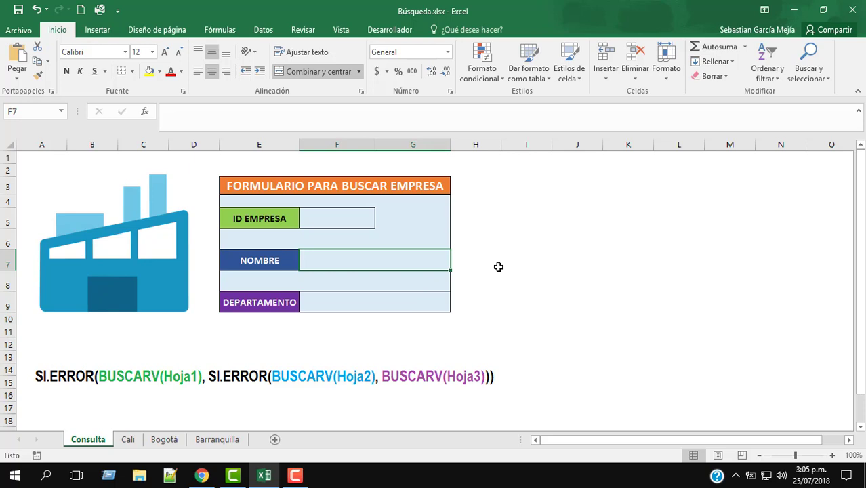
type("=")
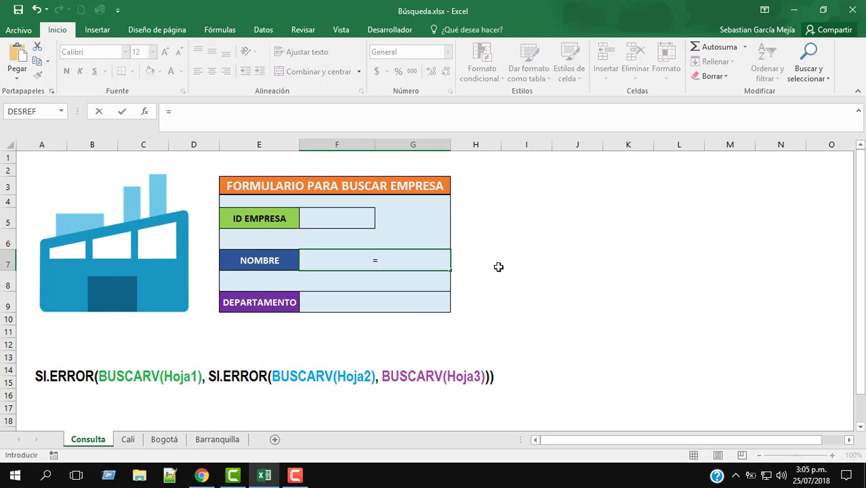
type("SI.ERROR(")
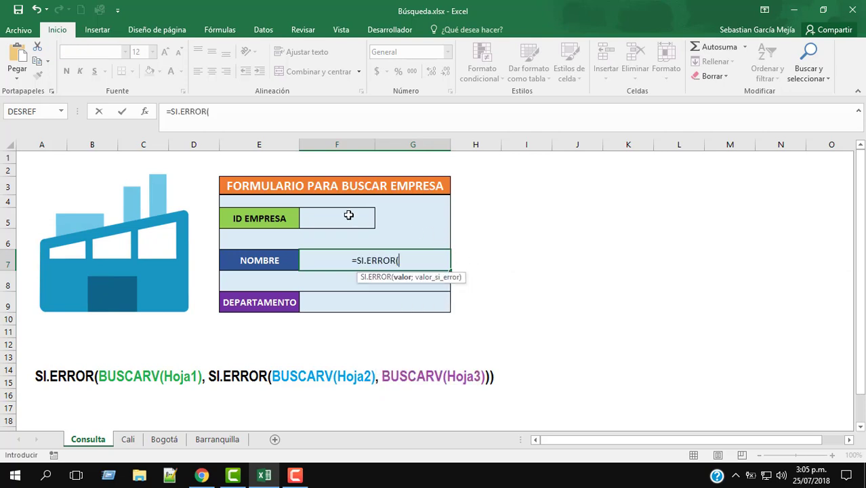
type("BUSC")
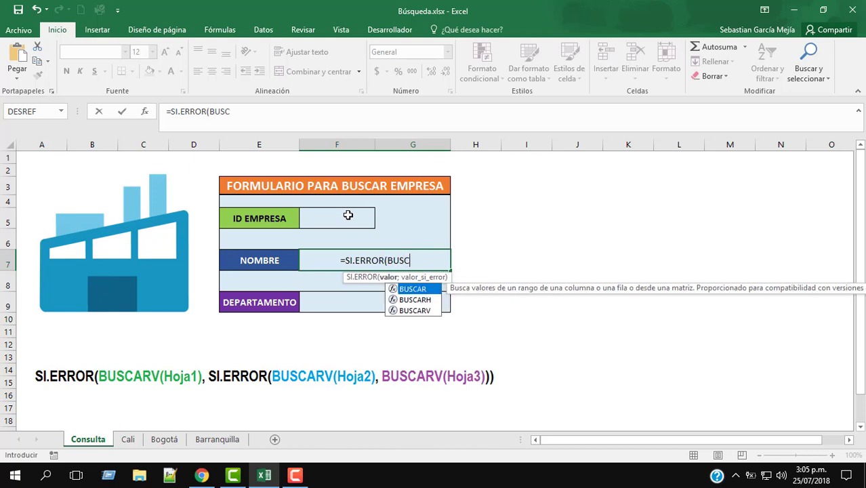
type("ARV(")
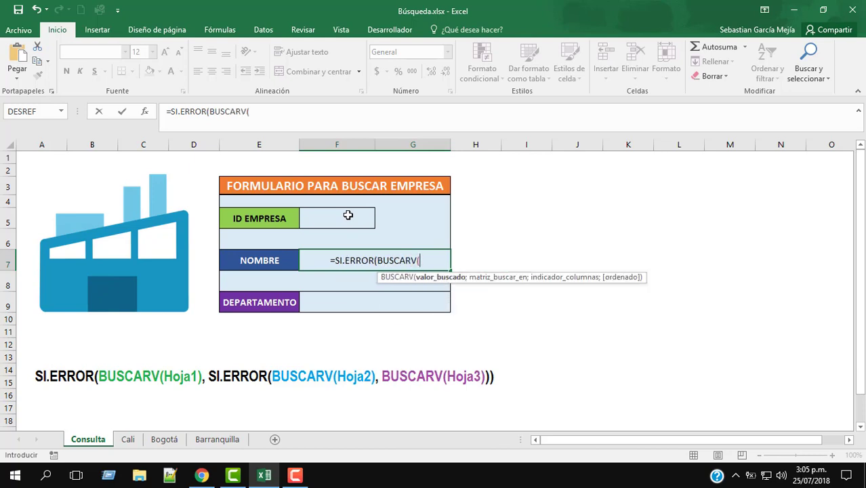
left_click(339, 216)
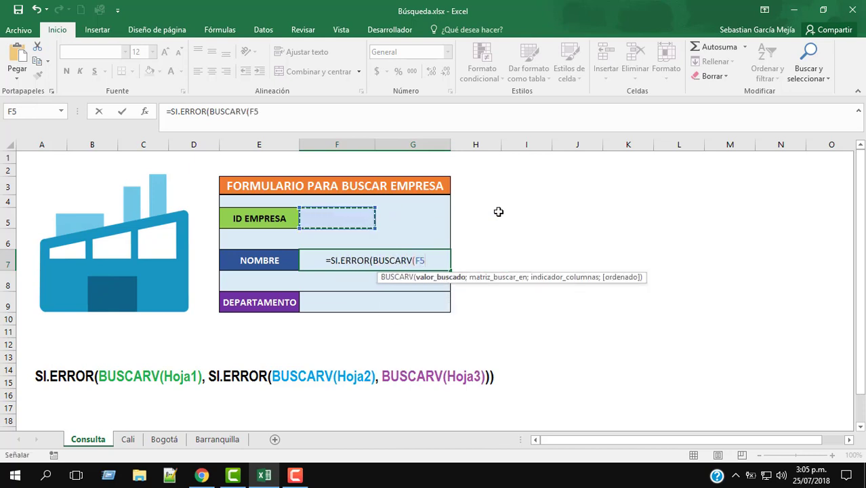
key("F4")
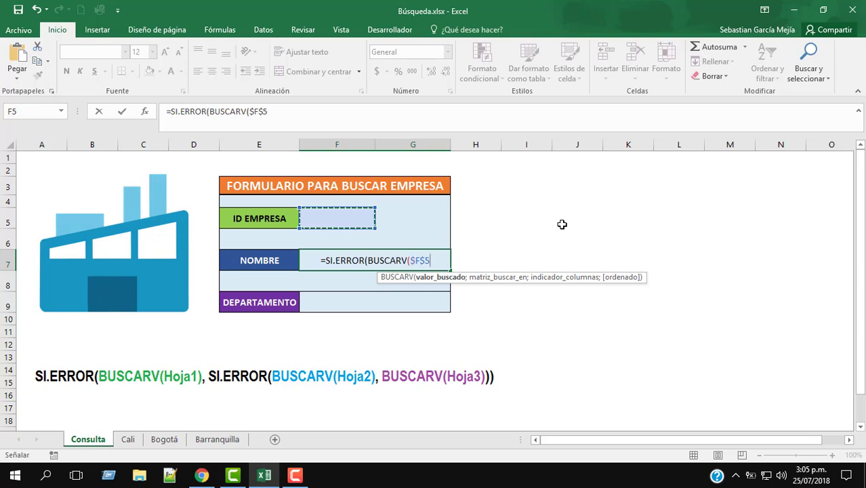
type(";")
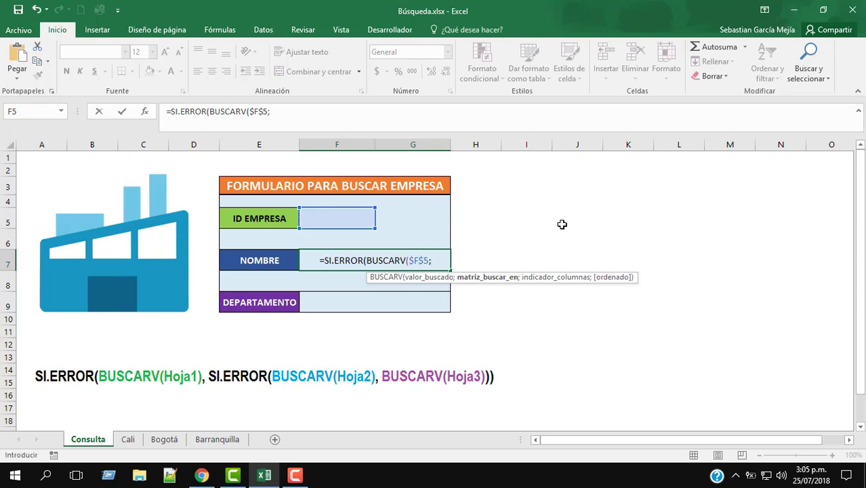
Add range Cali!A2:C21, column 2 and FALSO exact match to the first lookup, then type ;SI.
left_click(129, 440)
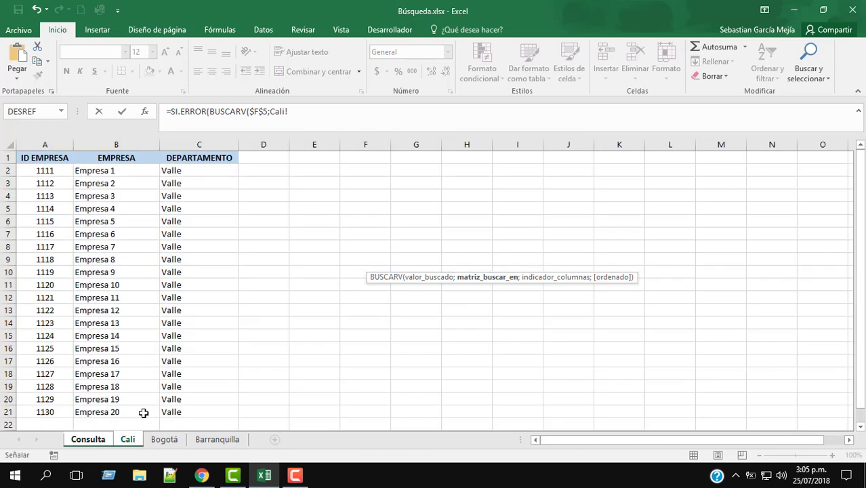
mouse_move(44, 170)
left_mouse_down()
mouse_move(104, 223)
mouse_move(210, 414)
left_mouse_up()
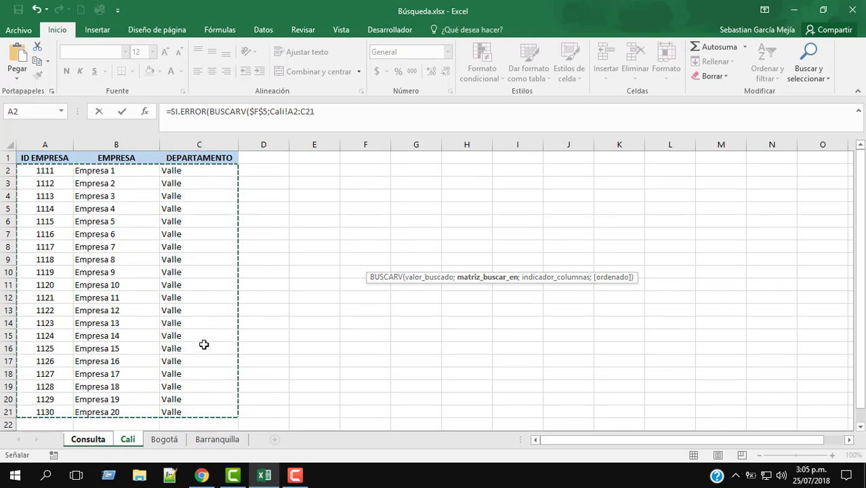
left_click(330, 108)
type(";")
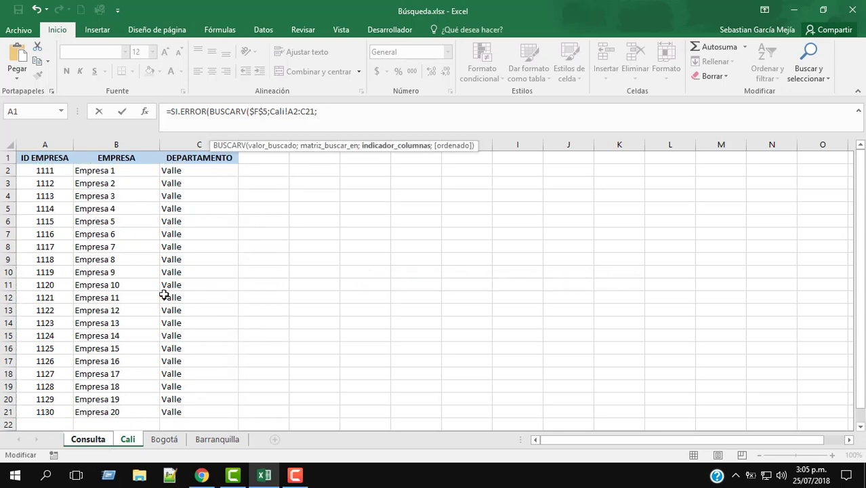
left_click(87, 439)
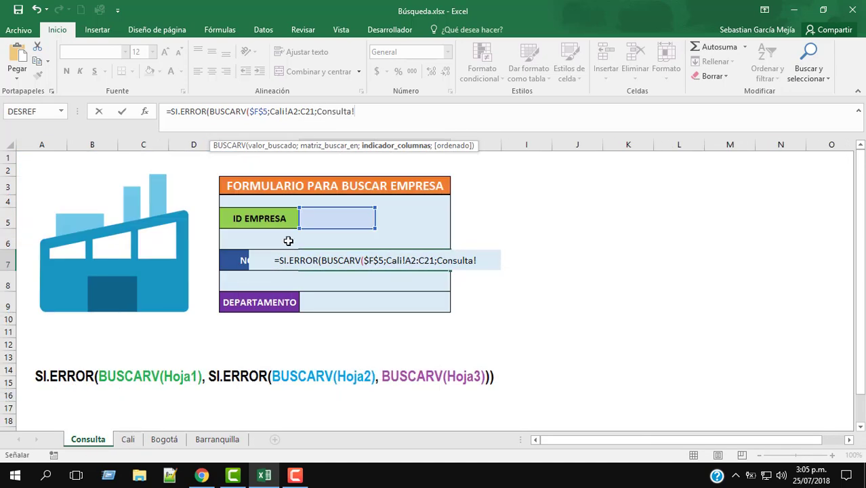
key("BackSpace")
key("BackSpace")
key("BackSpace")
key("BackSpace")
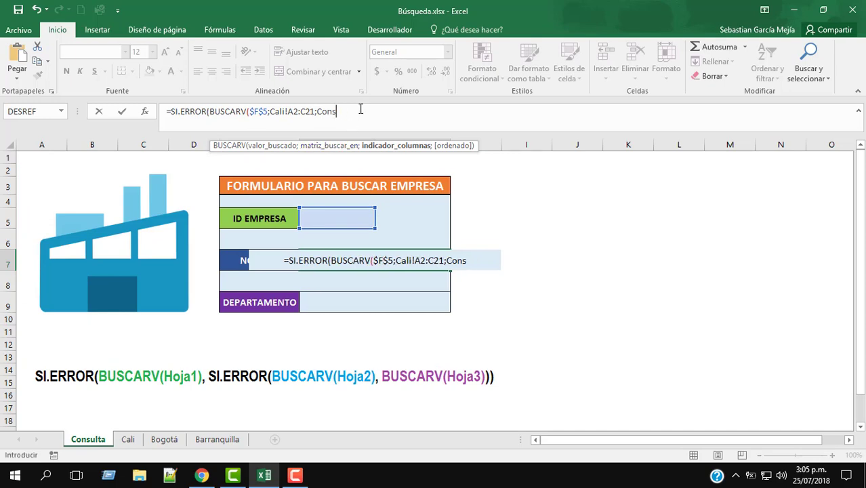
key("BackSpace")
key("BackSpace")
key("BackSpace")
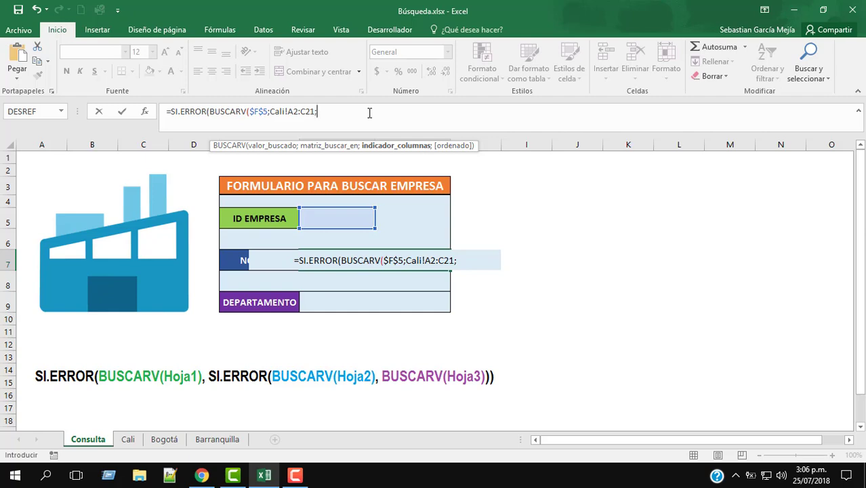
type("2")
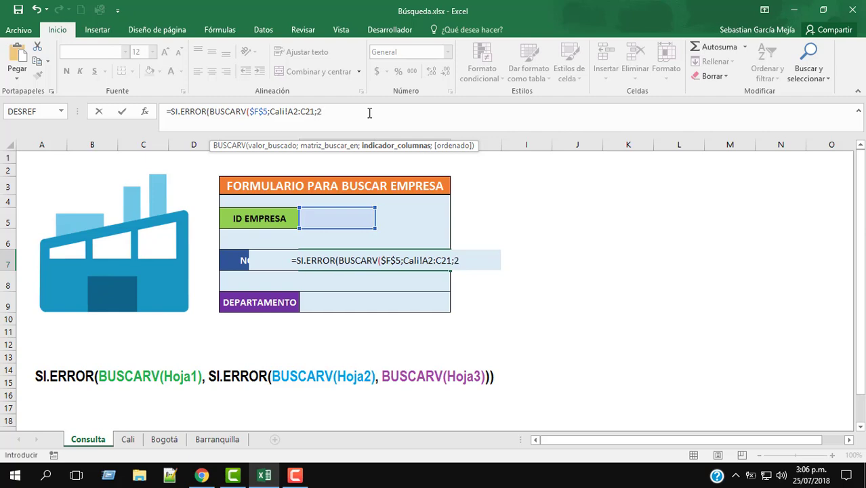
type(";")
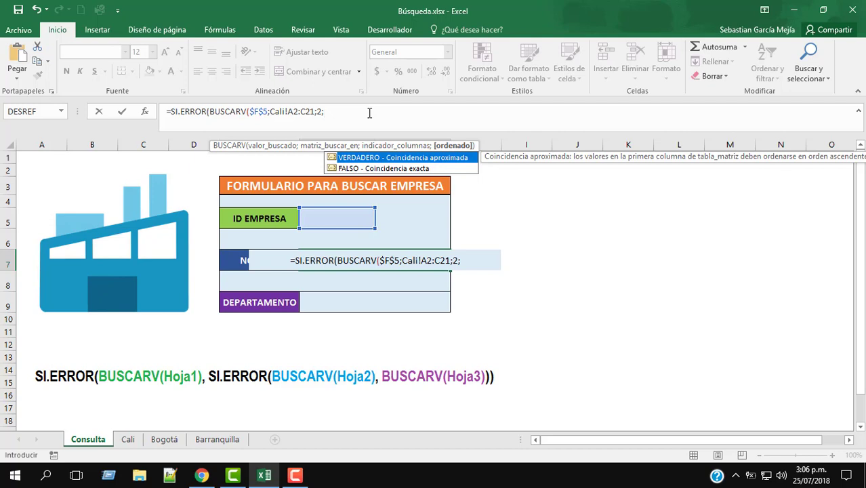
type("FALS")
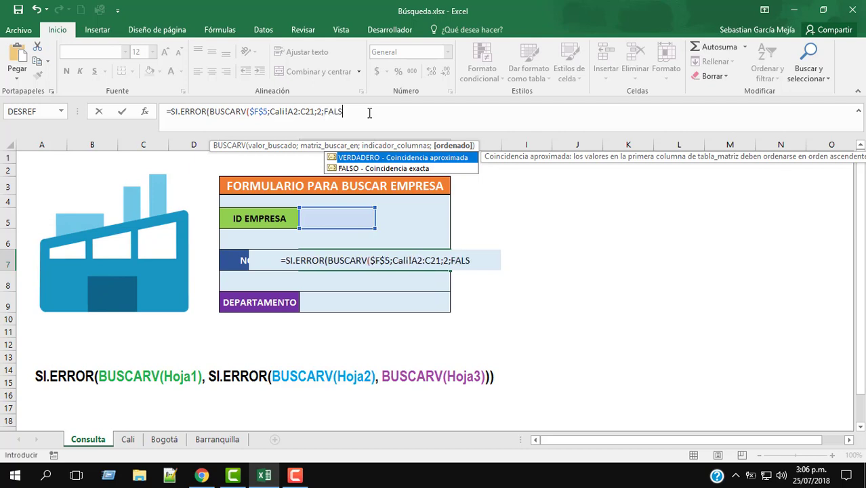
type("O)")
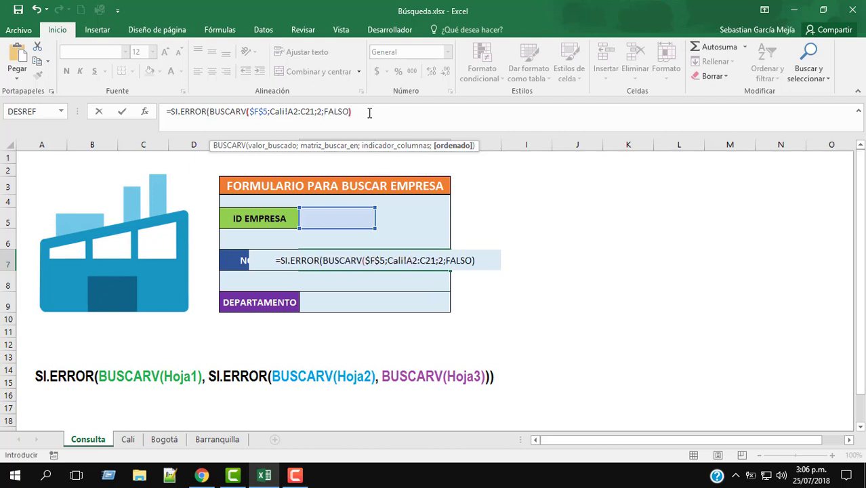
type(";")
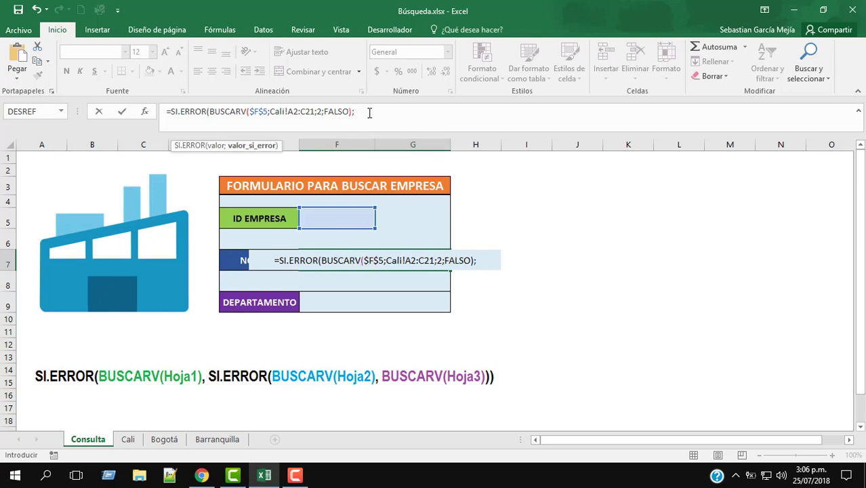
type("SI")
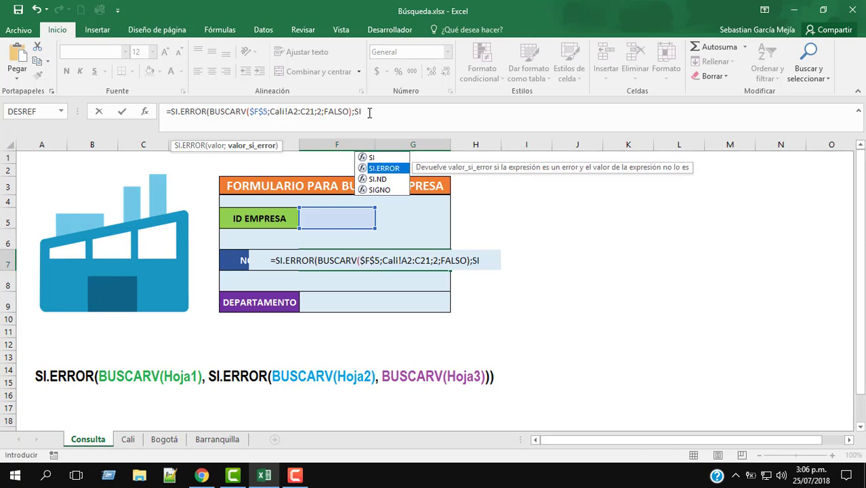
Nest a second SI.ERROR and paste a copy of the Cali BUSCARV lookup into it.
key("Tab")
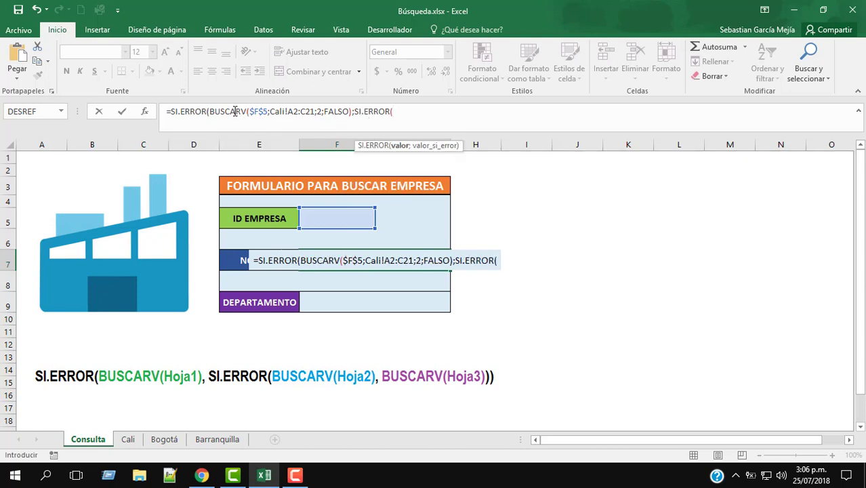
left_click_drag(210, 111, 352, 110)
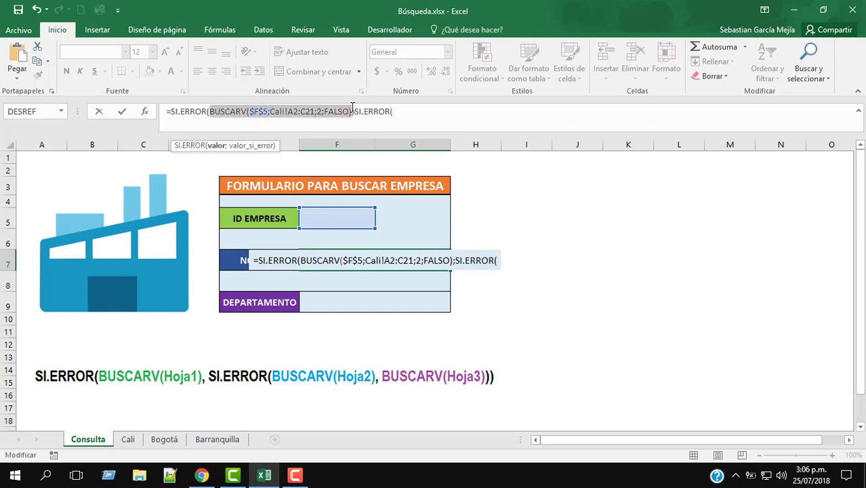
left_click(408, 112)
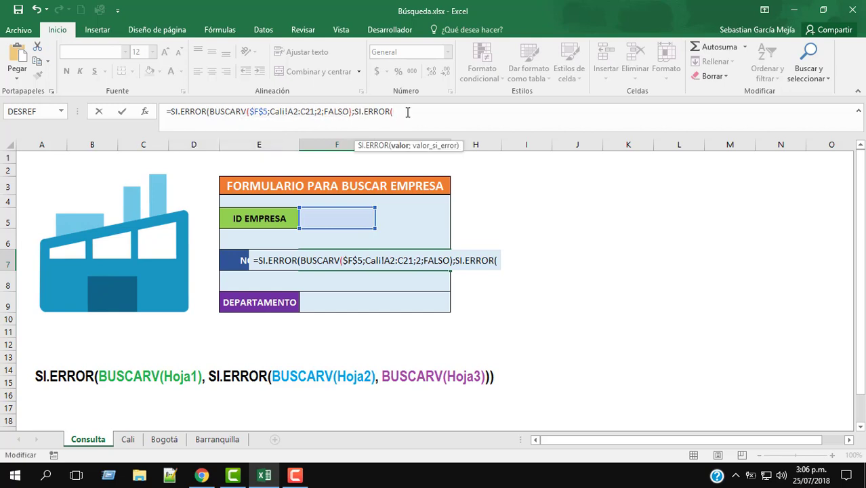
key("ctrl+v")
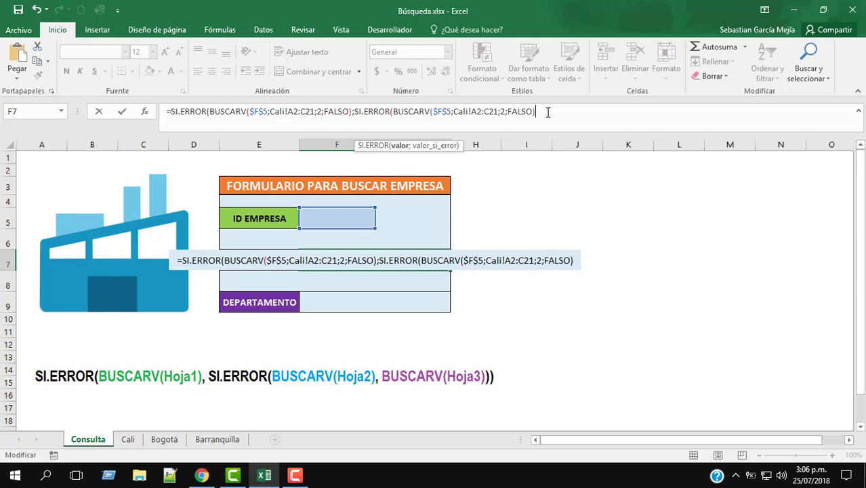
Switch the second lookup's range to Bogotá!A2:C21, add a separator, and copy that BUSCARV.
left_click(469, 111)
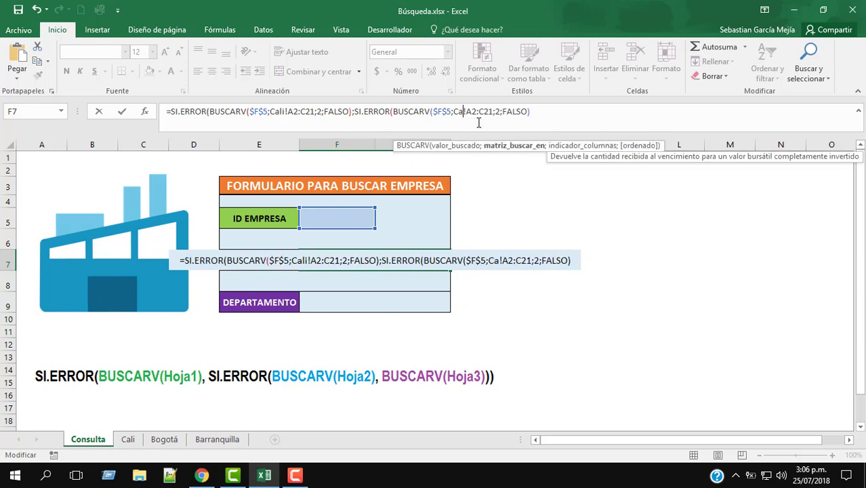
key("BackSpace")
key("BackSpace")
key("BackSpace")
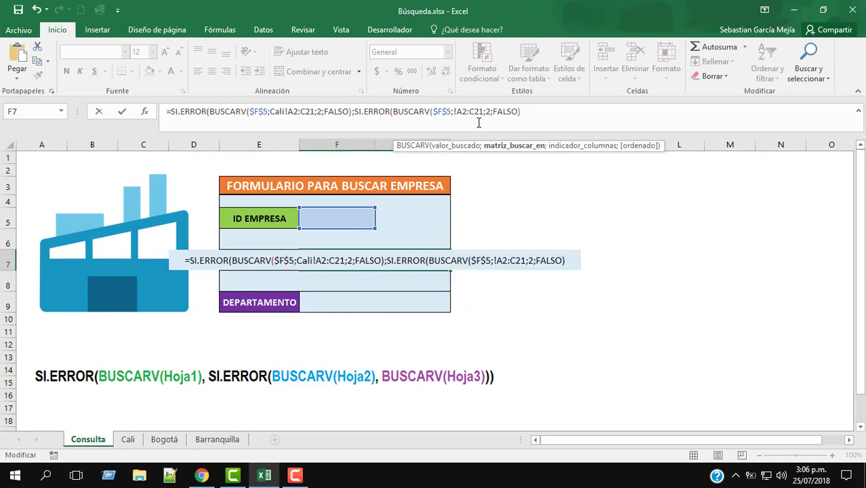
type("Bo")
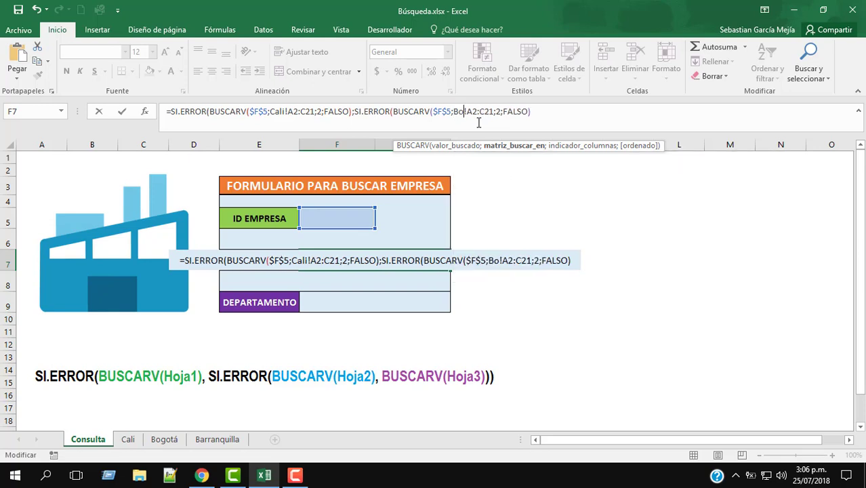
type("gotá")
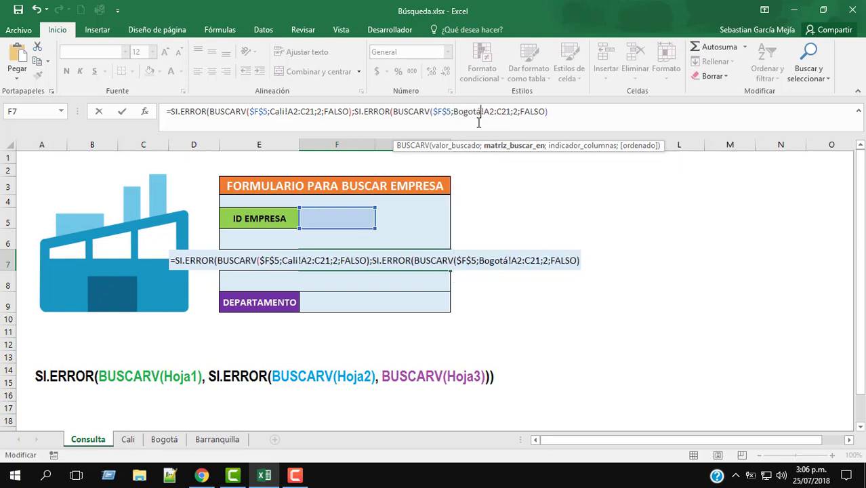
left_click(561, 111)
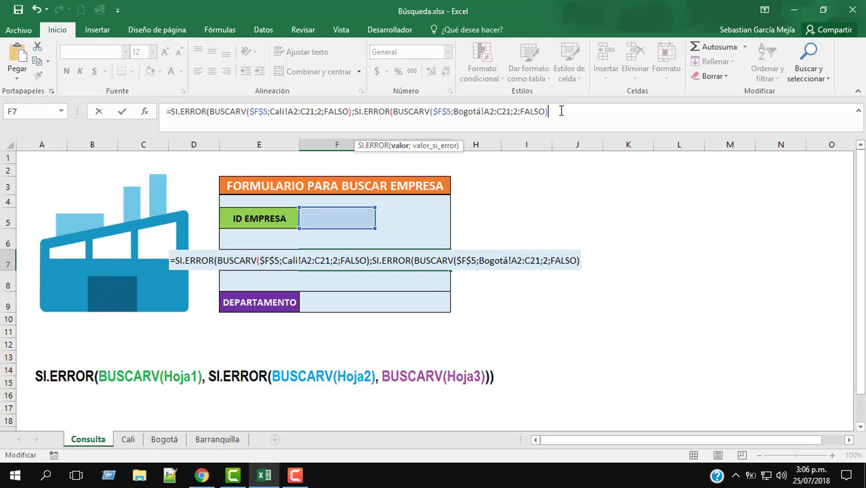
type(";")
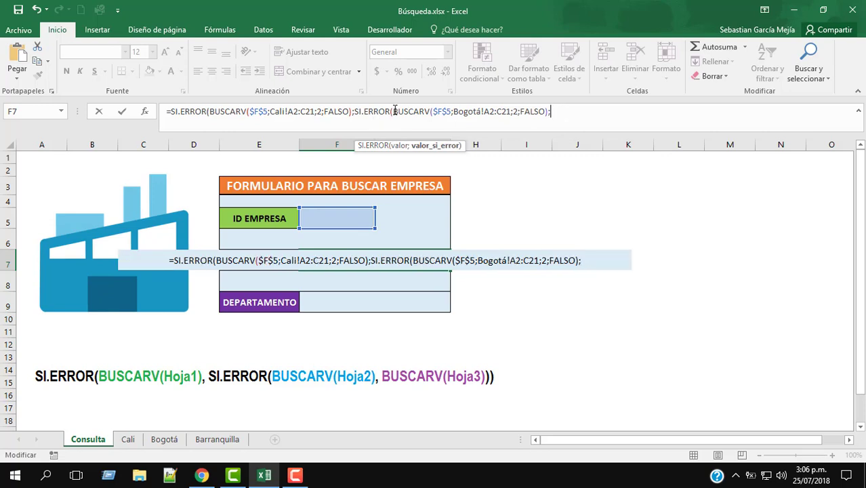
left_click_drag(394, 111, 548, 112)
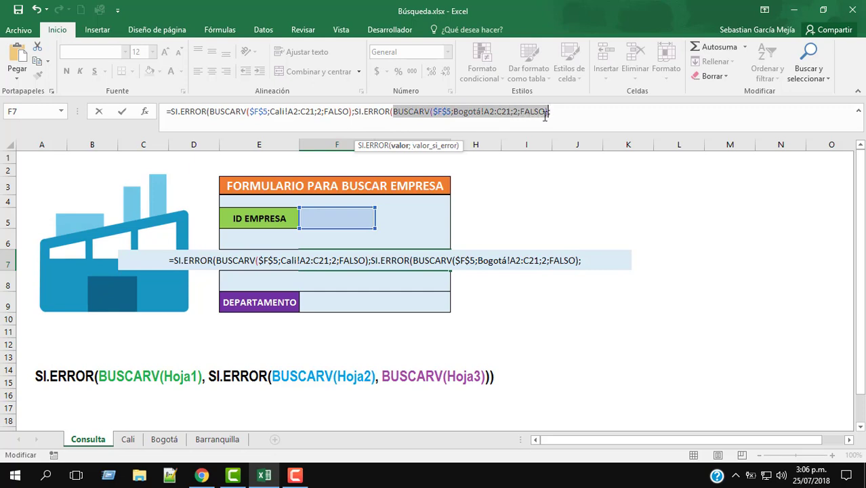
key("ctrl+c")
Paste a third lookup, point it at Barranquilla!A2:C21, close the parentheses and enter the formula.
left_click(567, 112)
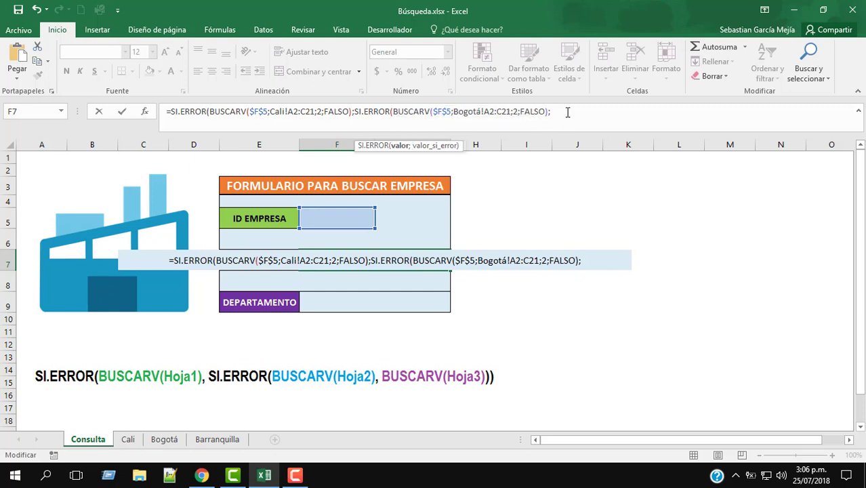
key("ctrl+v")
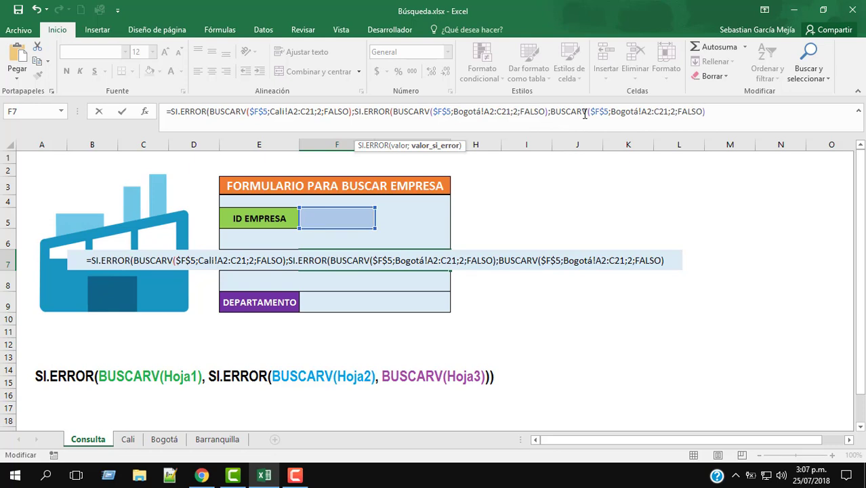
left_click(641, 111)
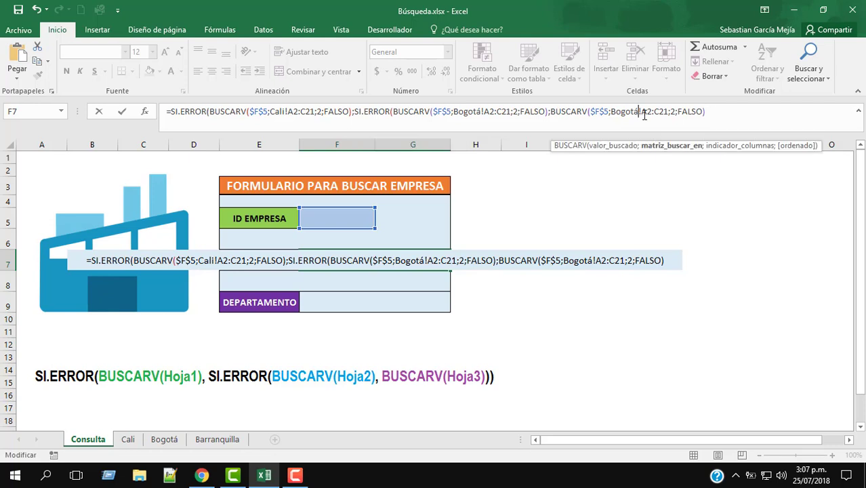
key("BackSpace")
key("BackSpace")
key("BackSpace")
key("BackSpace")
key("BackSpace")
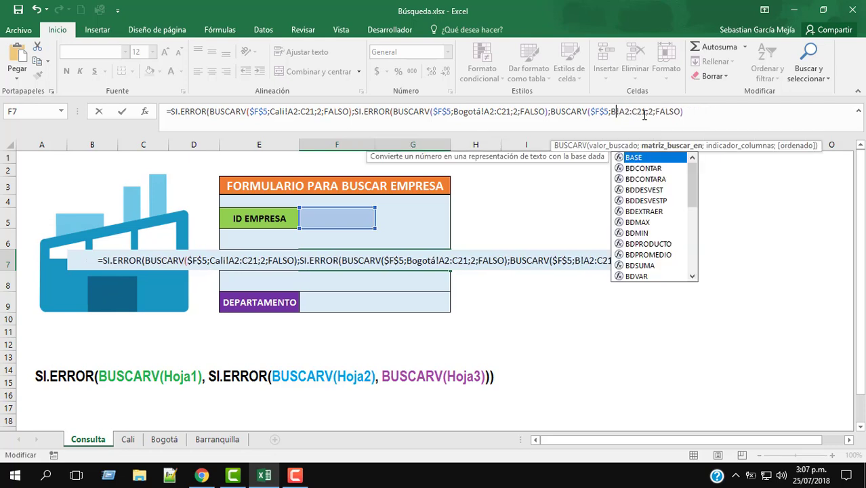
key("BackSpace")
type("B")
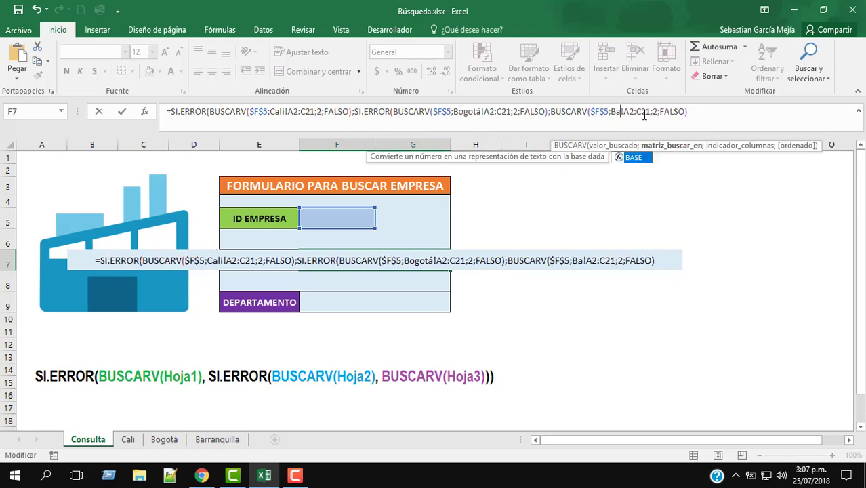
type("arranquilla")
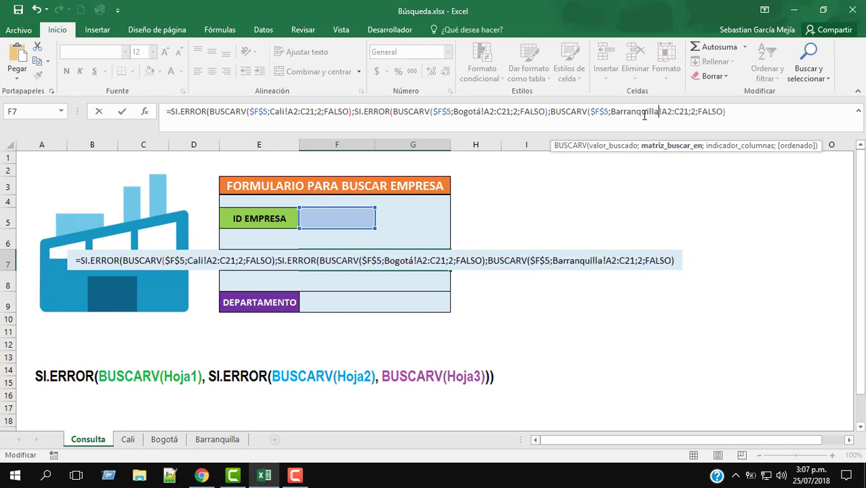
left_click(733, 111)
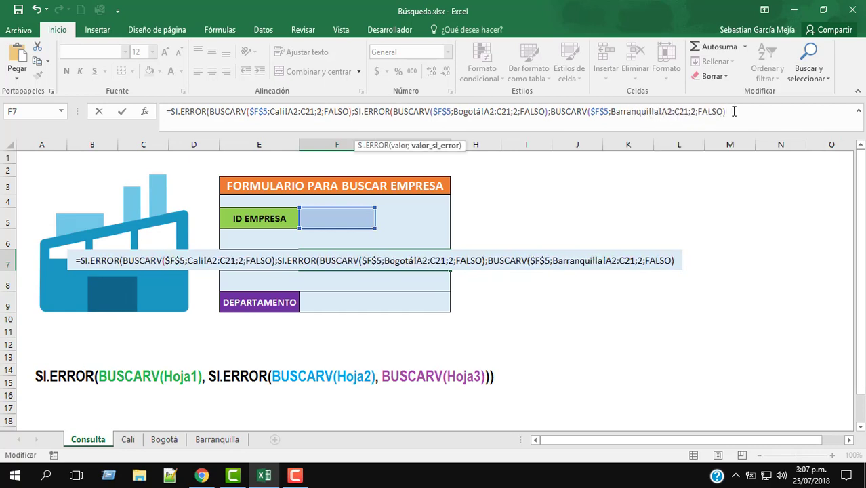
type("))")
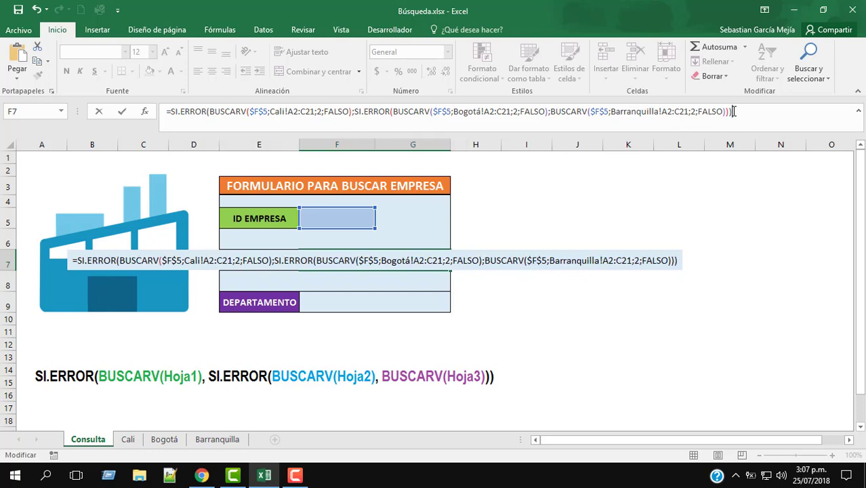
key("Return")
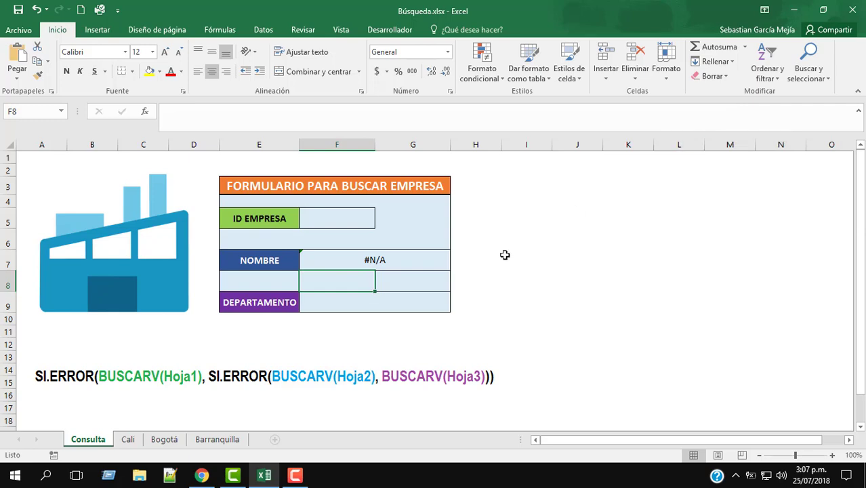
Enter ID 1112 in F5 so the NOMBRE field returns Empresa 2.
left_click(417, 259)
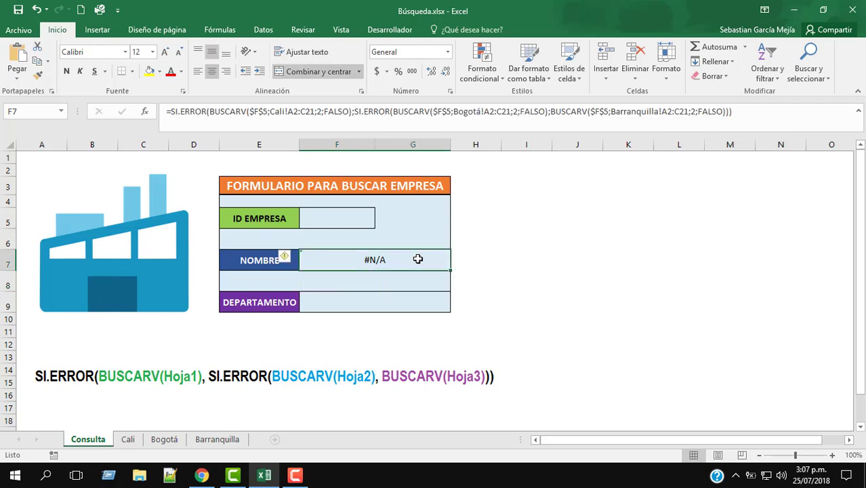
left_click(356, 220)
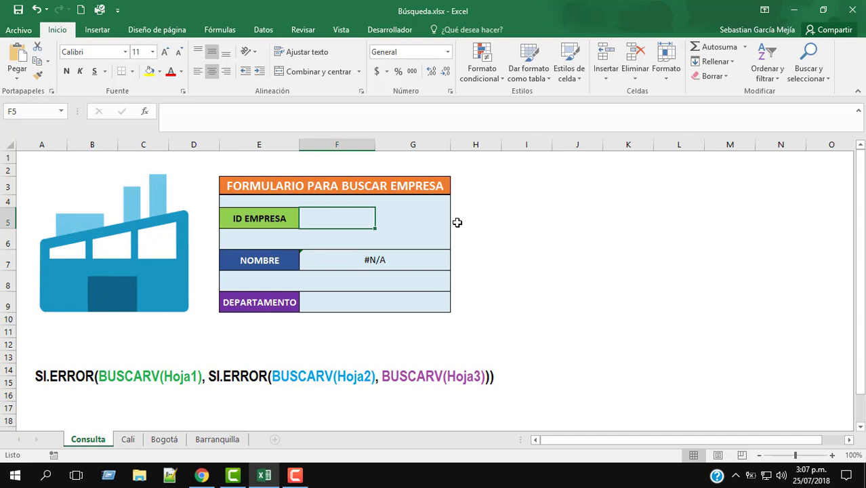
type("1112")
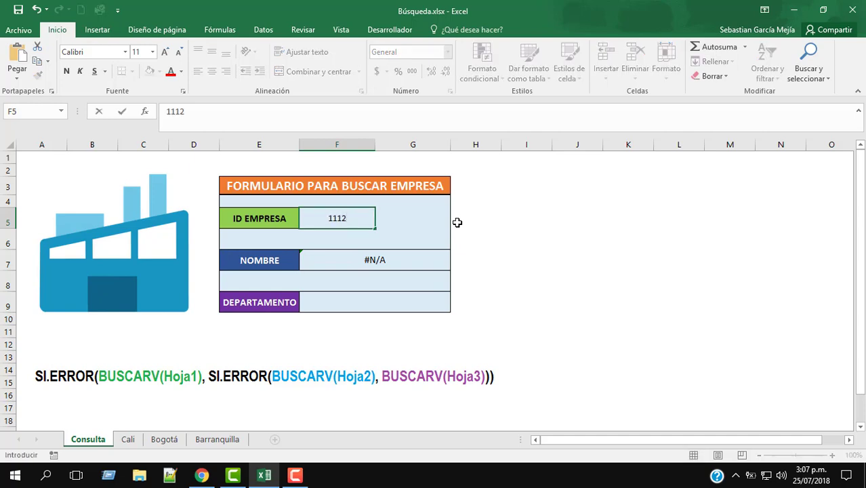
key("Return")
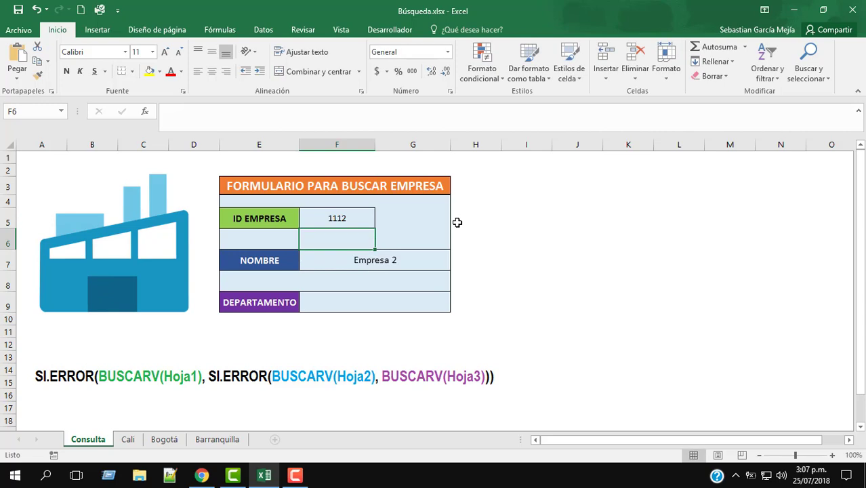
On the Cali sheet, check the row for ID 1112 (Empresa 2) and its department.
left_click(127, 439)
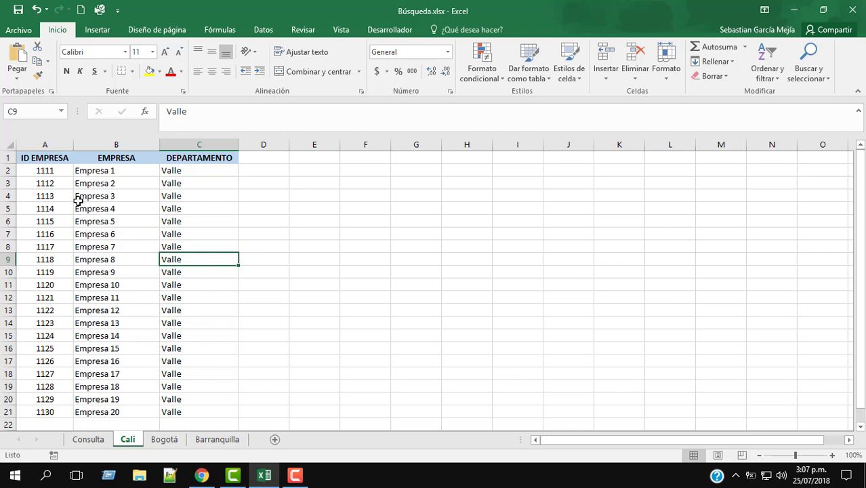
left_click(48, 182)
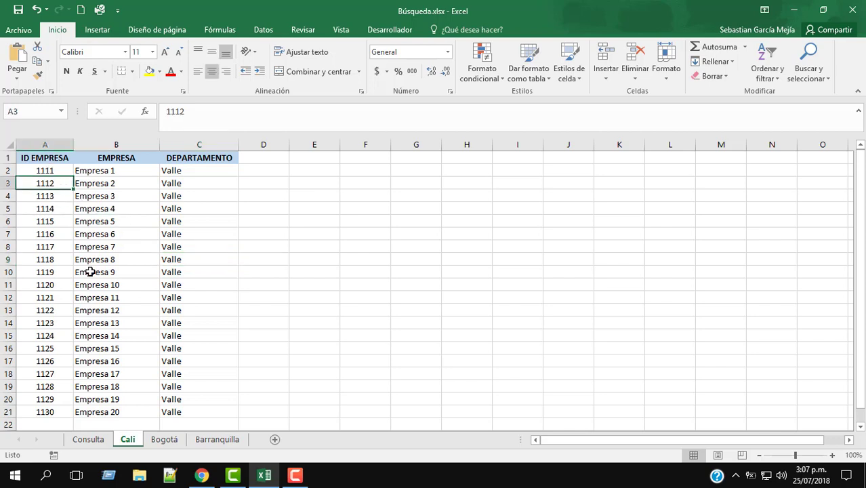
left_click(182, 185)
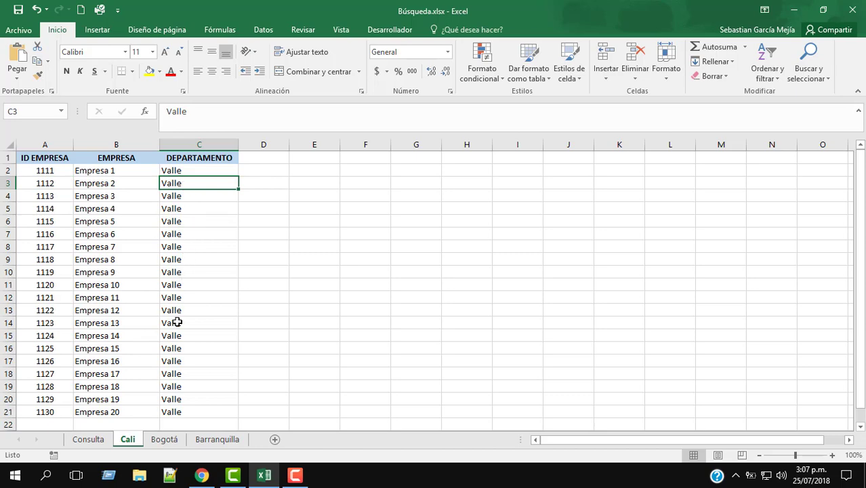
Look up ID 2223 on Consulta and confirm NOMBRE's Empresa 22 against the Bogotá sheet.
left_click(90, 442)
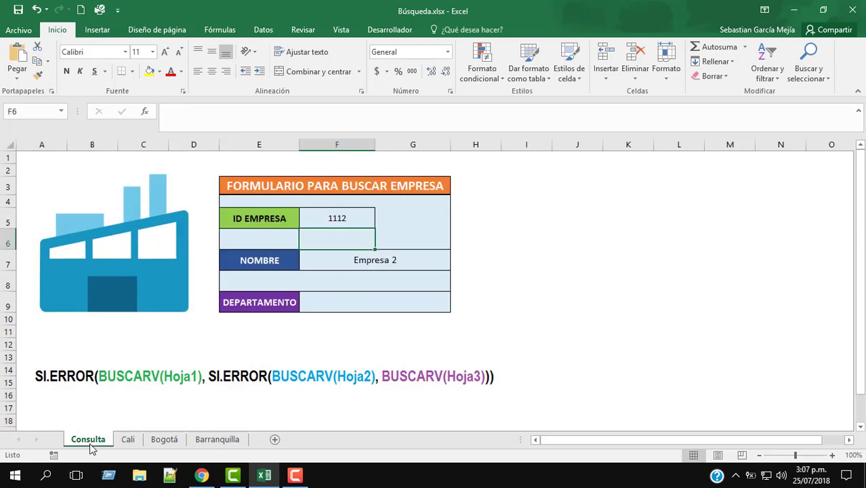
left_click(346, 217)
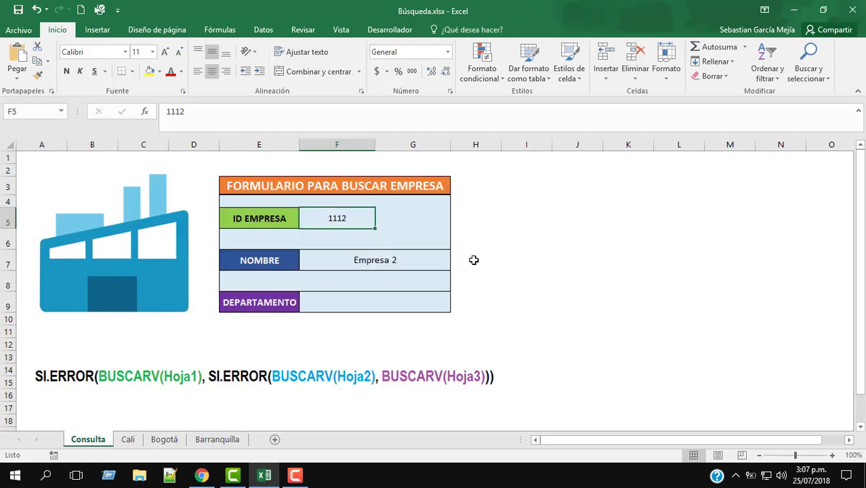
type("2223")
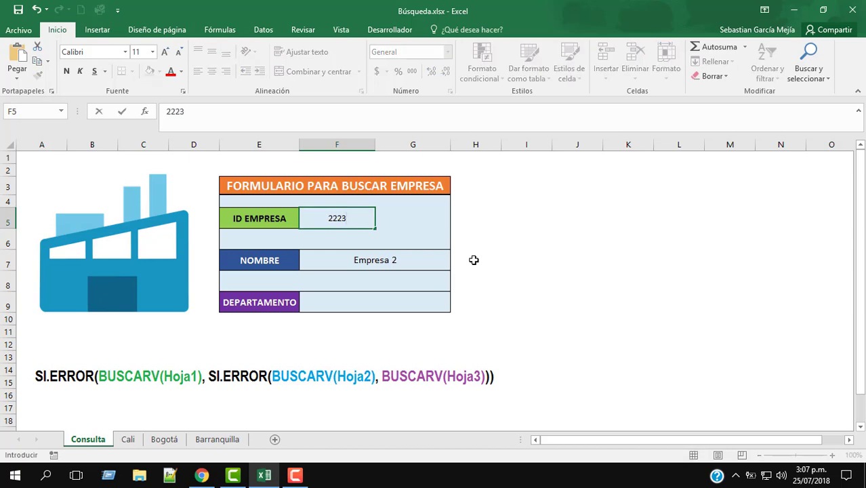
key("Return")
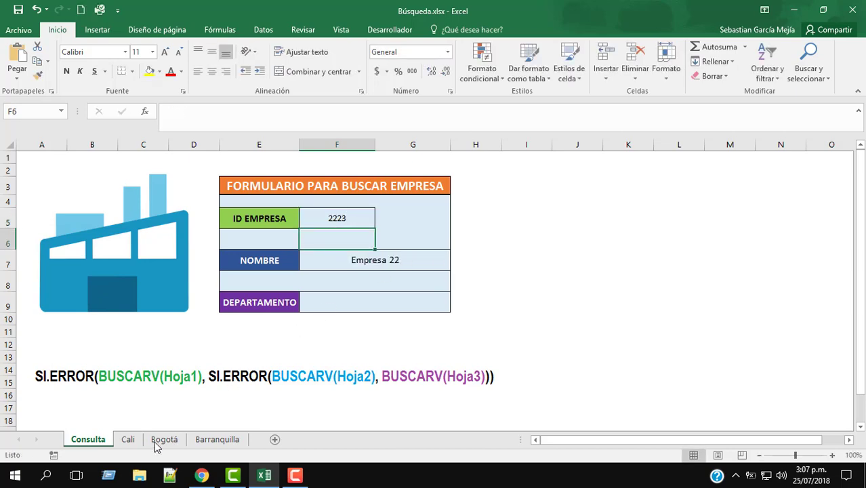
left_click(165, 442)
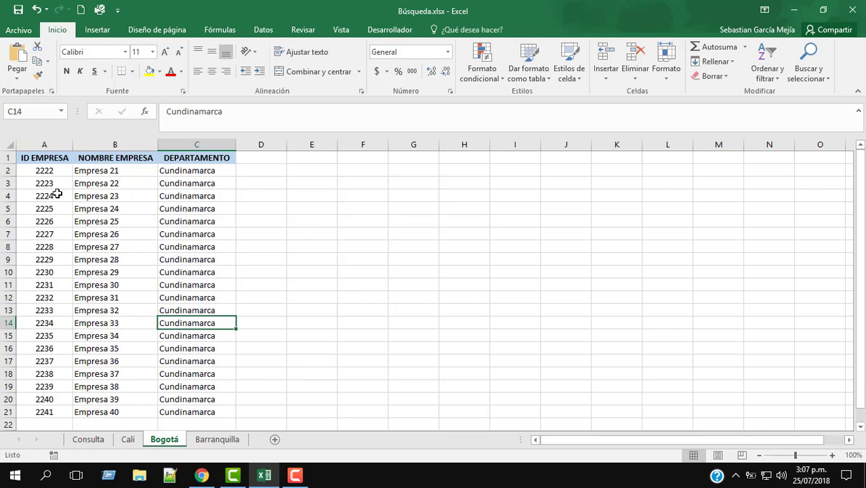
left_click(132, 184)
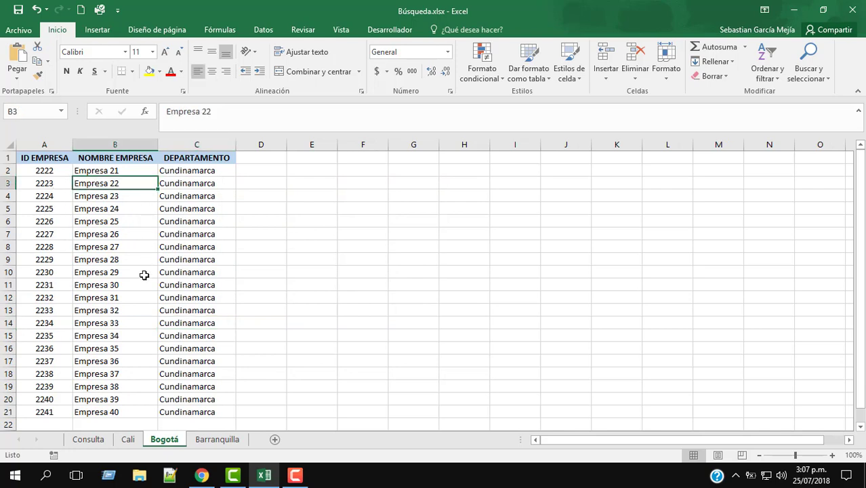
left_click(103, 439)
left_click(355, 224)
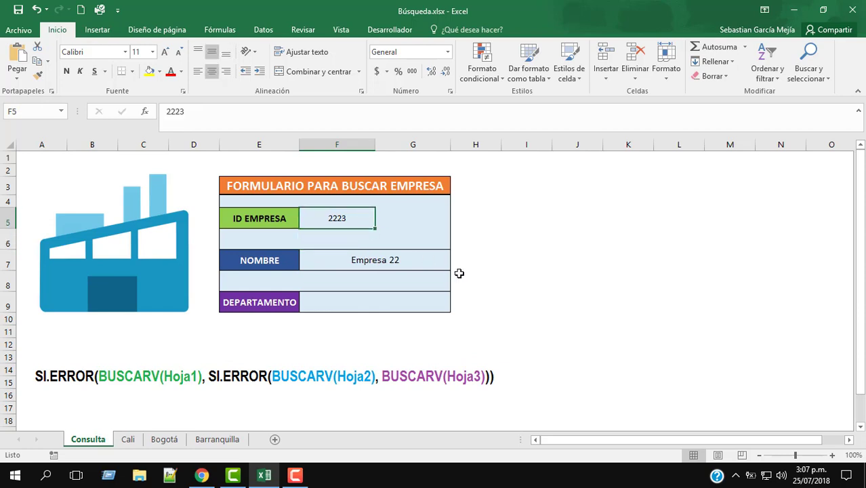
Enter ID 3332 in F5 and inspect the F7 NOMBRE formula now showing #N/A.
type("3332")
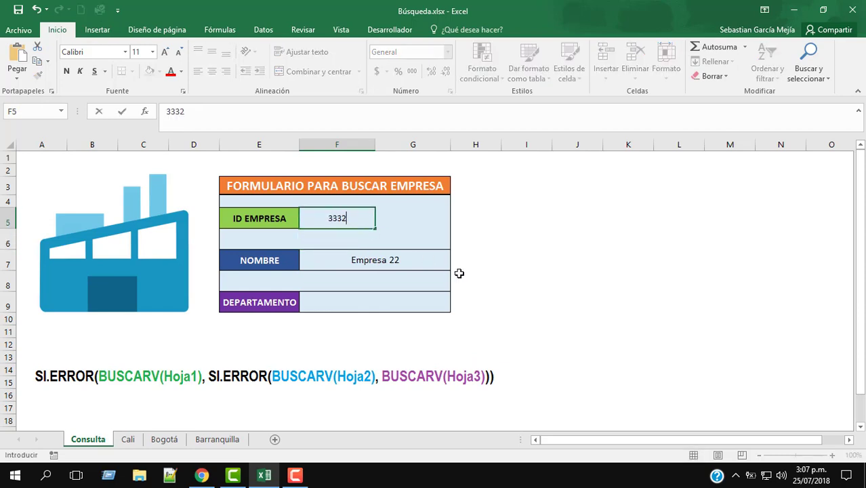
key("Return")
left_click(336, 215)
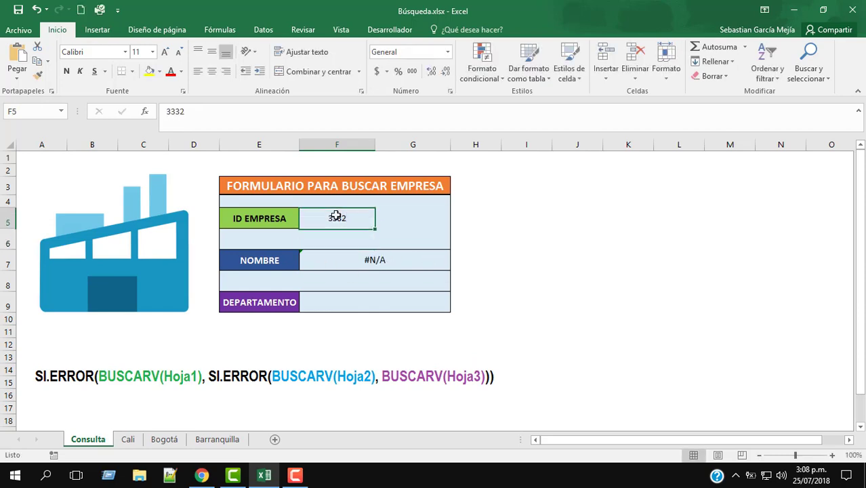
left_click(339, 259)
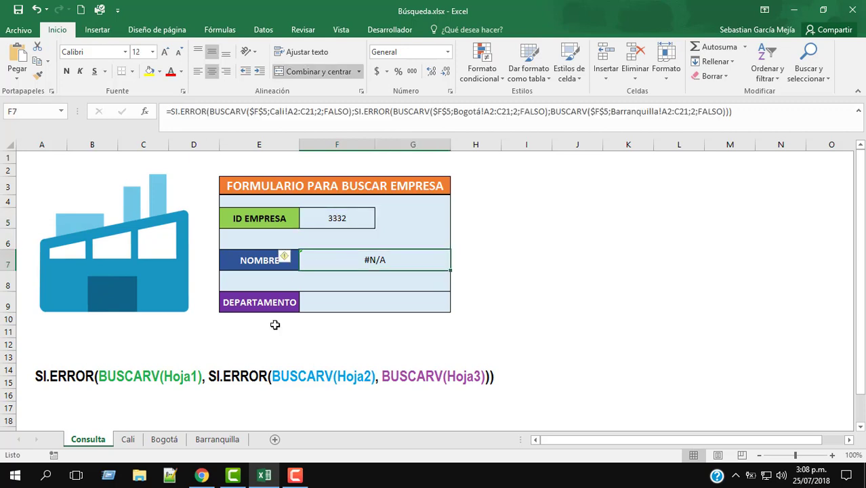
left_click(609, 110)
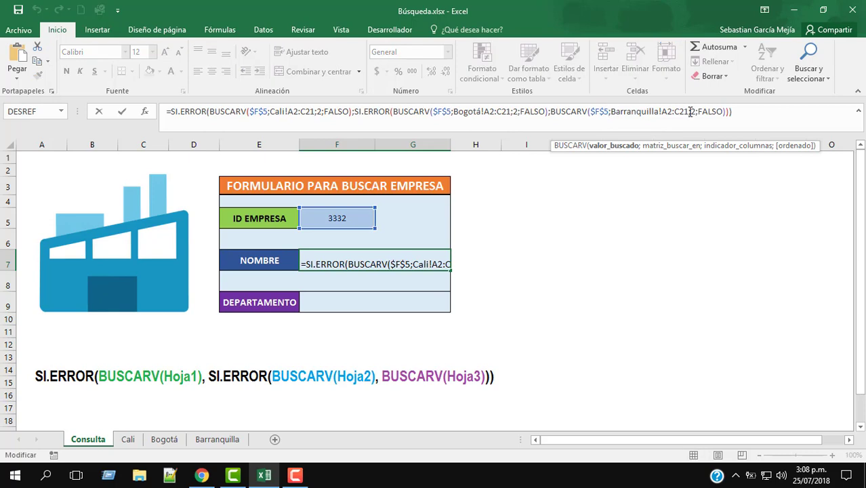
left_click(558, 112)
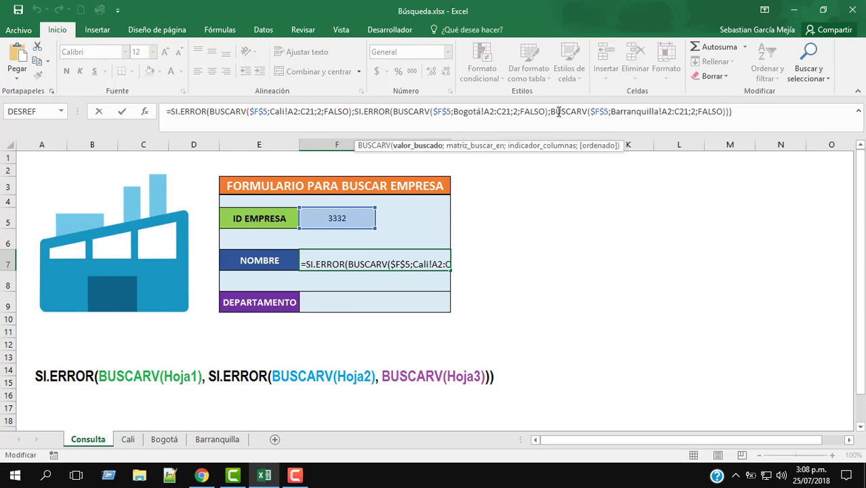
left_click(604, 112)
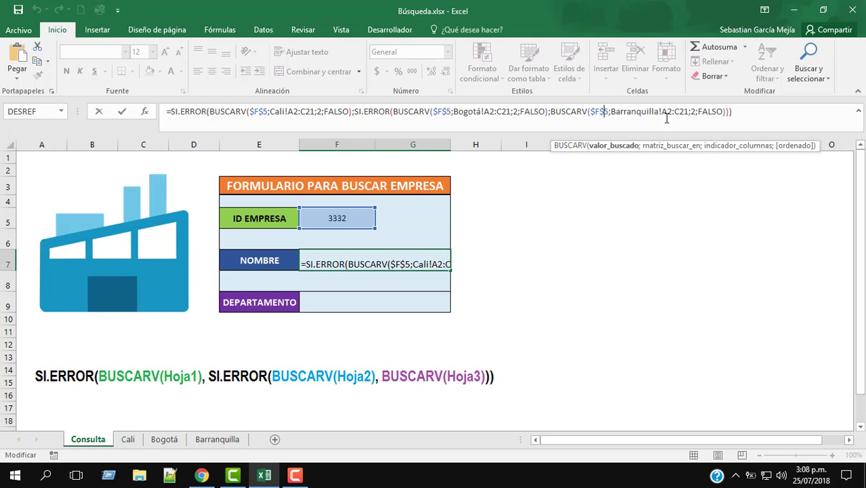
left_click(647, 113)
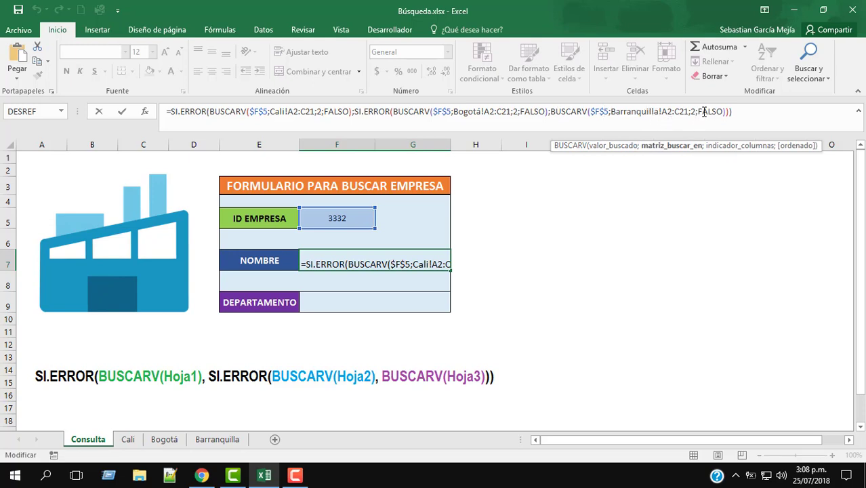
key("ctrl+Return")
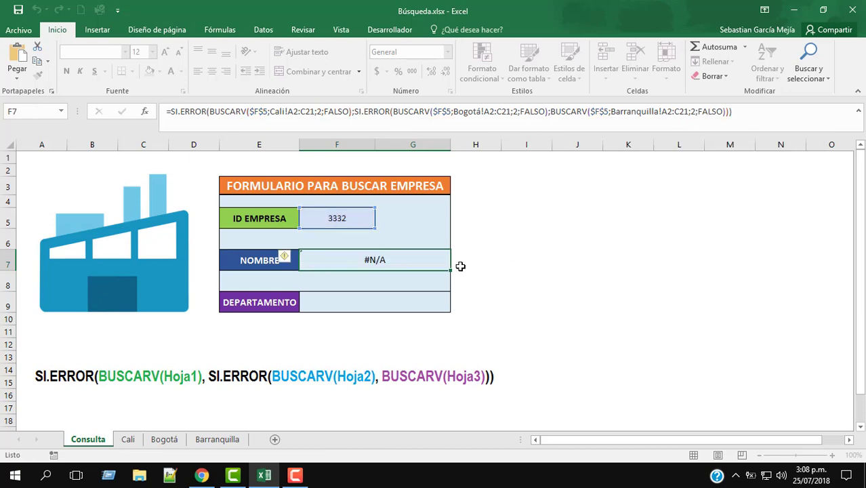
left_click(216, 440)
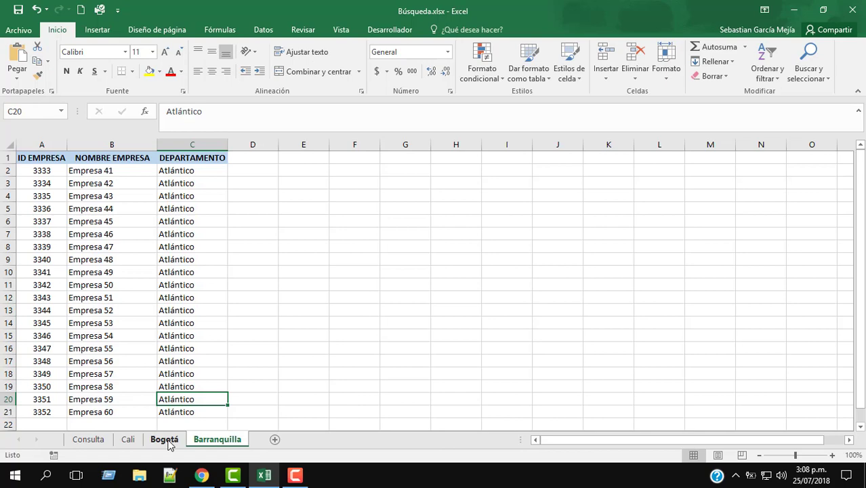
left_click(165, 441)
left_click(88, 439)
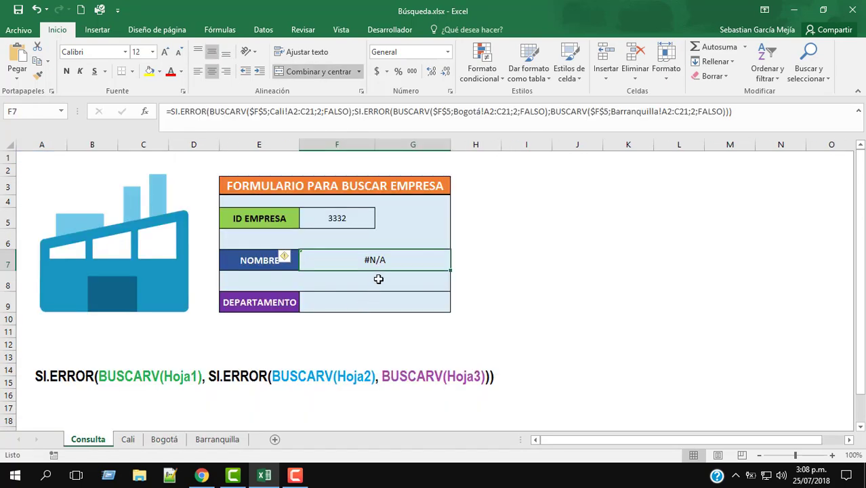
left_click(364, 221)
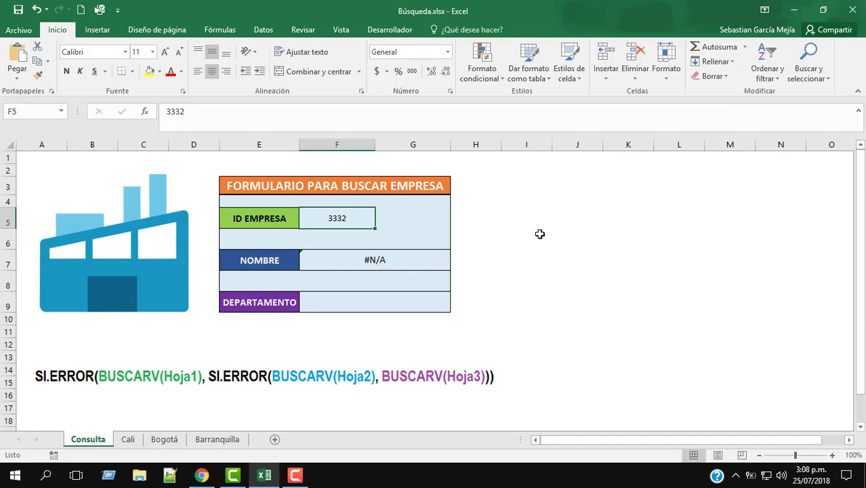
Enter ID 3334 so NOMBRE shows Empresa 42, then select the full SI.ERROR/BUSCARV formula text.
type("333")
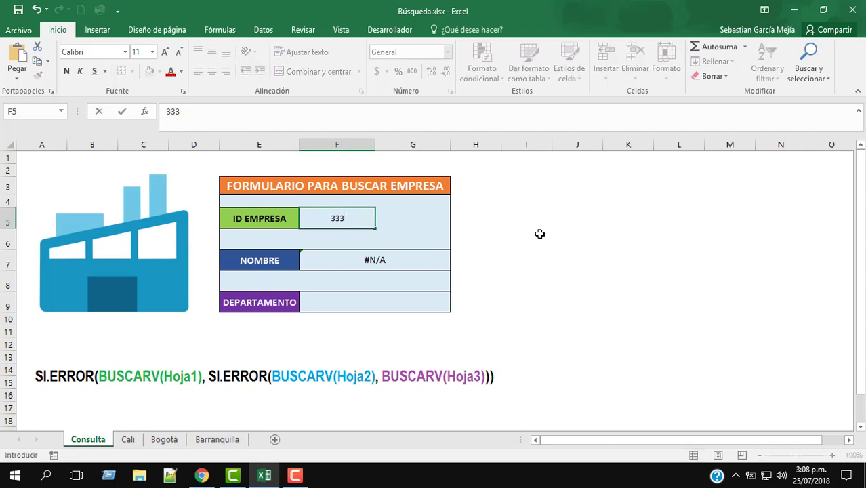
type("4")
key("Return")
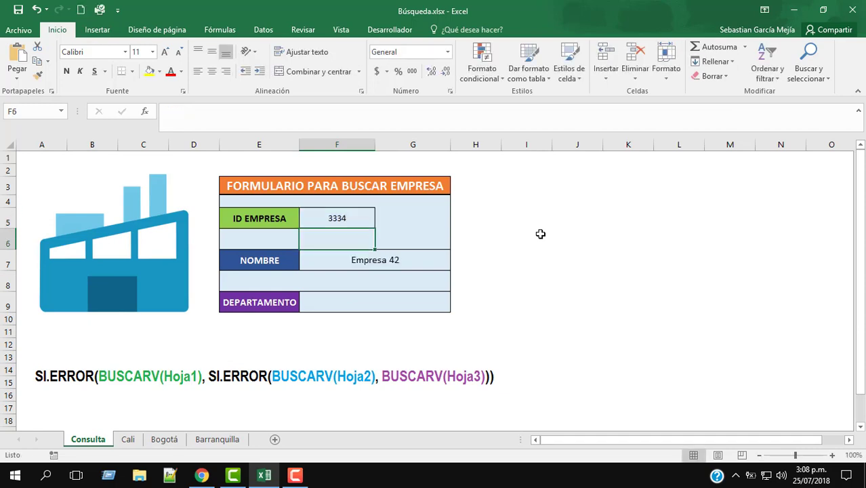
left_click(425, 267)
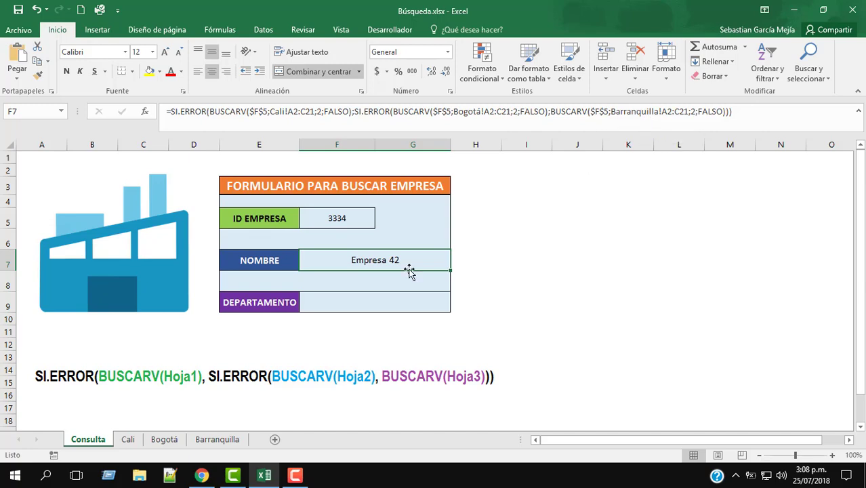
left_click(338, 298)
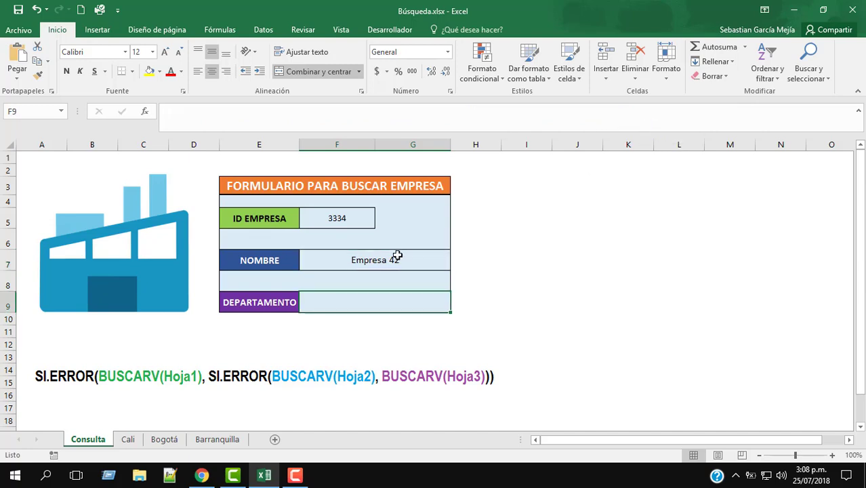
left_click(397, 256)
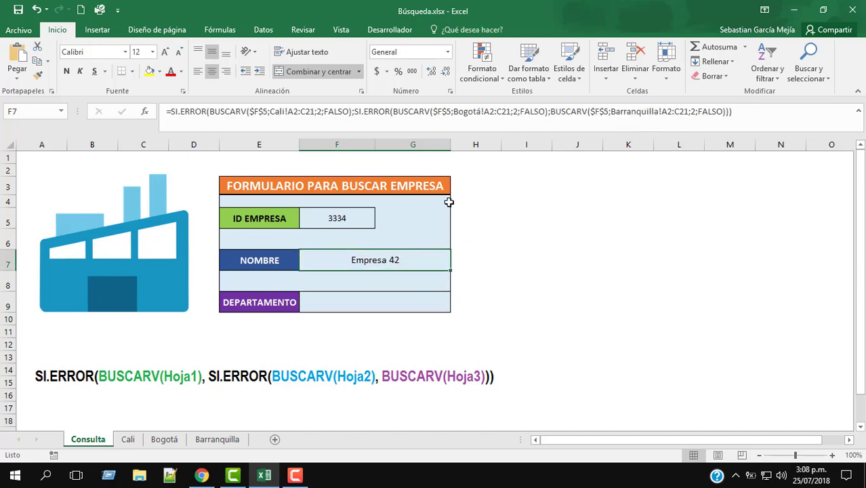
left_click_drag(740, 112, 171, 112)
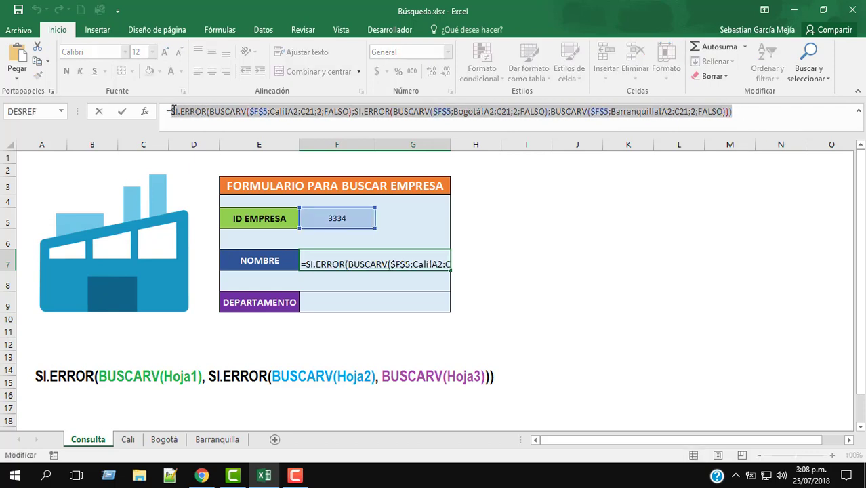
Paste the copied NOMBRE lookup formula into F9 after an = sign.
key("Escape")
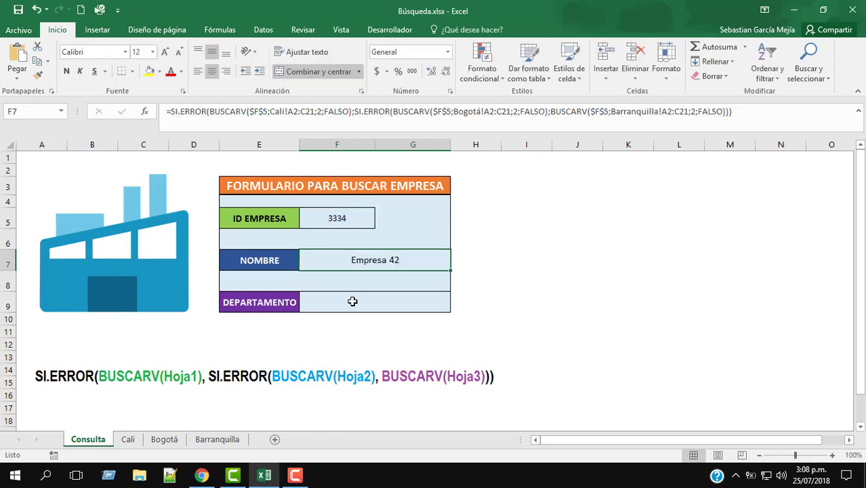
left_click(352, 302)
type("=")
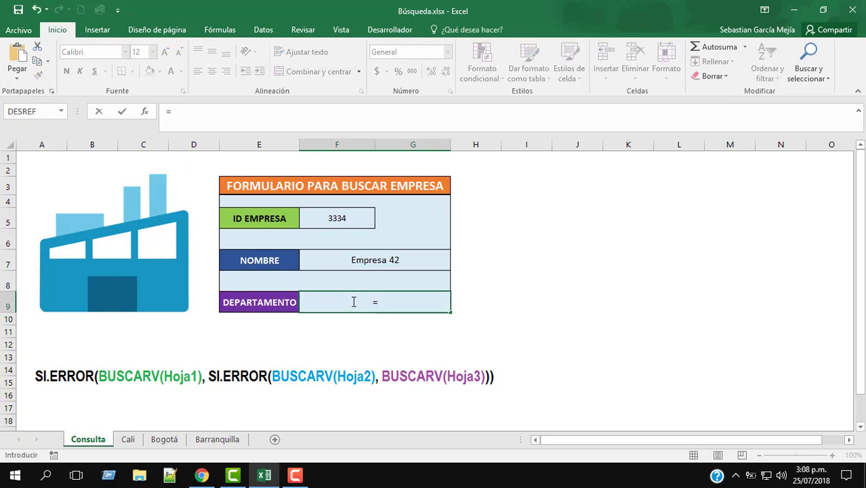
type("SI.ERROR(BUSCARV($F$5;Cali!A2:C21;2;FALSO);SI.ERROR(BUSCARV($F$5;Bogotá!A2:C21;2;FALSO);BUSCARV($F$5;Barranquilla!A2:C21;2;FALSO)))")
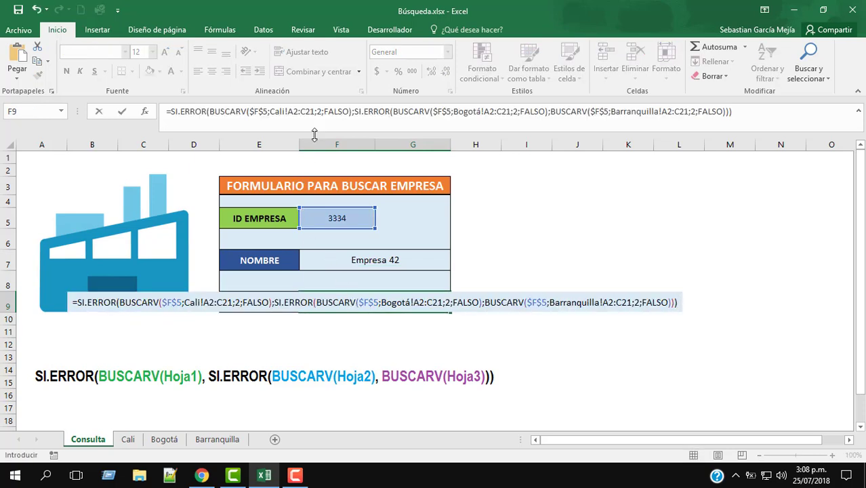
Change the Cali, Bogotá and Barranquilla BUSCARV column indexes from 2 to 3.
left_click(318, 112)
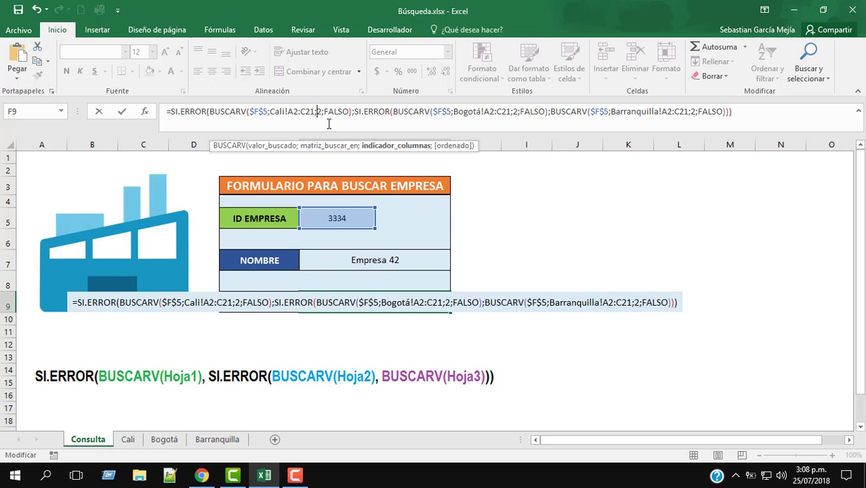
key("Delete")
type("3")
left_click(514, 114)
key("Delete")
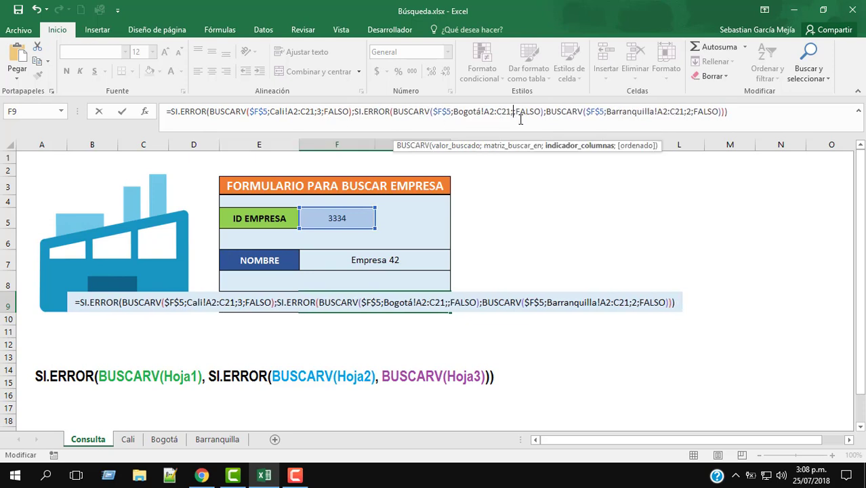
type("3")
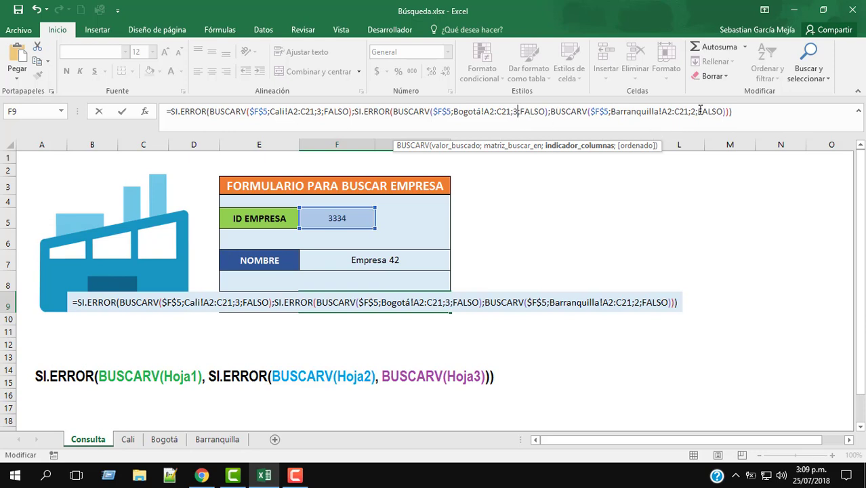
left_click(692, 111)
key("Delete")
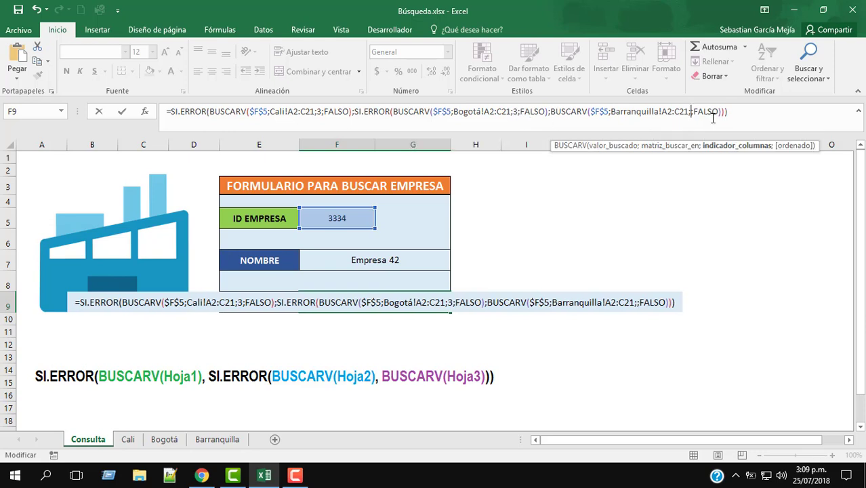
type("3")
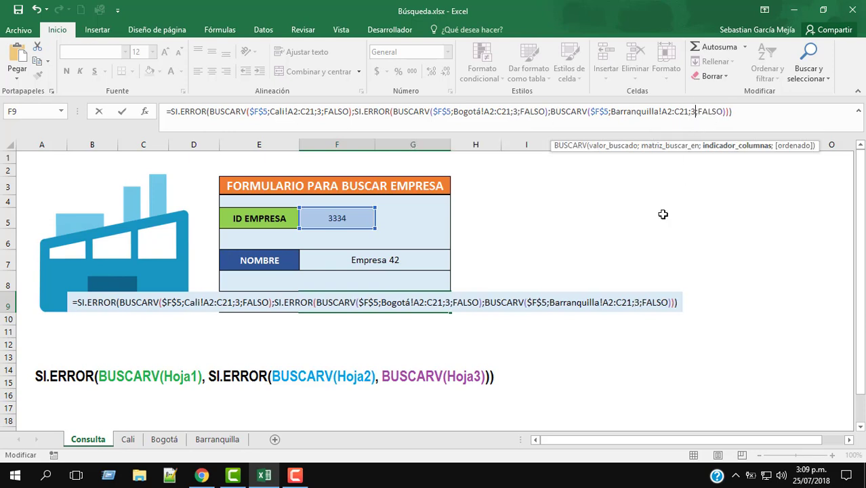
key("Return")
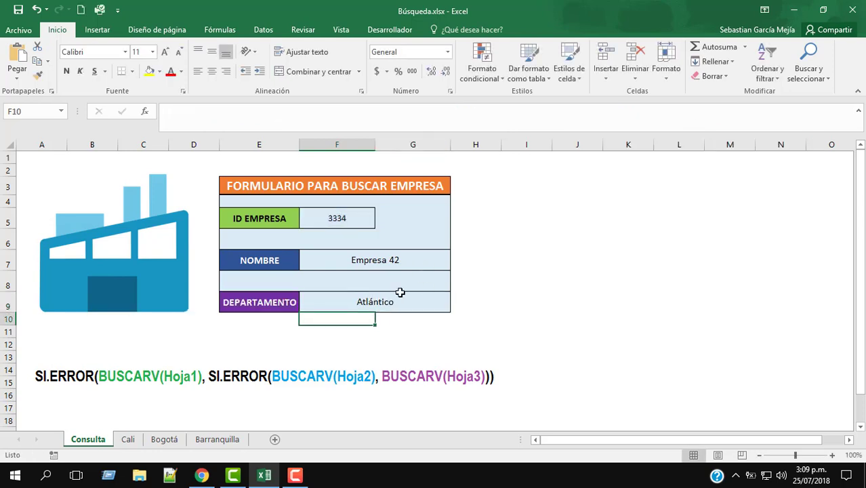
Test ID 1118, which returns Empresa 8 and Valle.
left_click(393, 298)
left_click(393, 258)
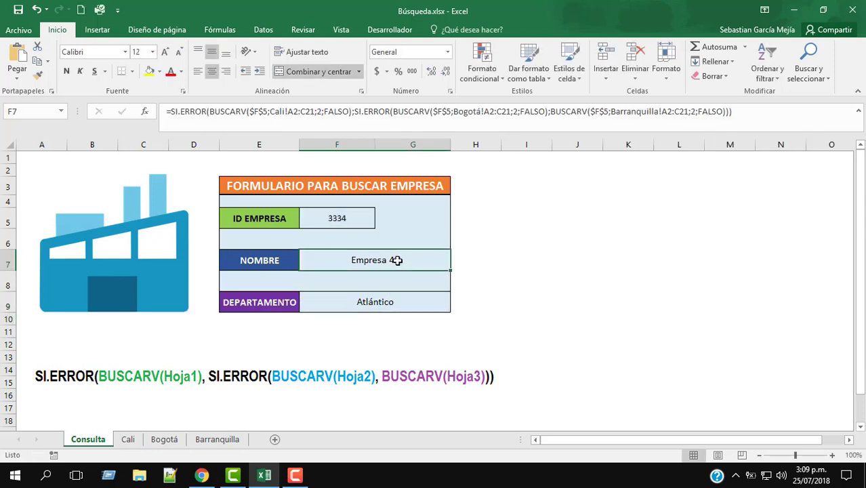
left_click(347, 218)
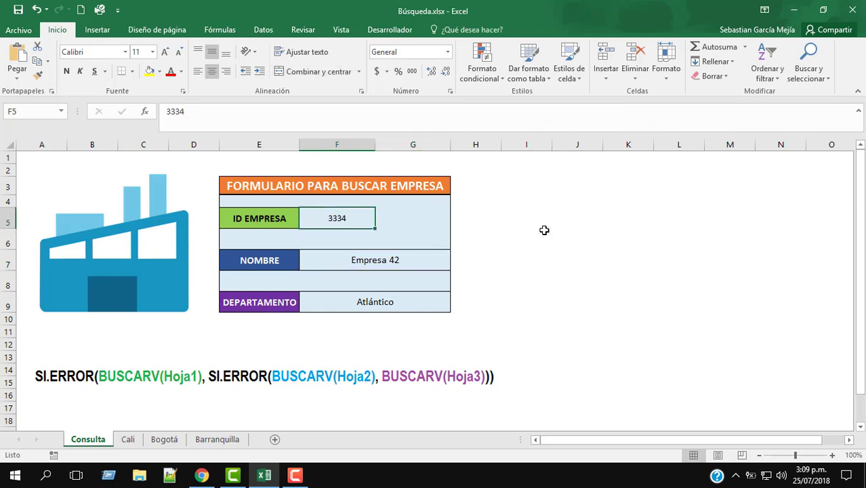
type("11")
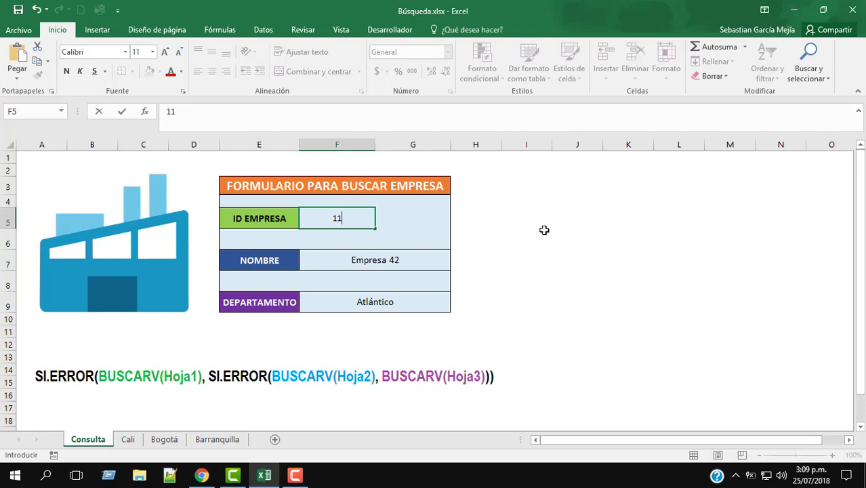
type("18")
key("Return")
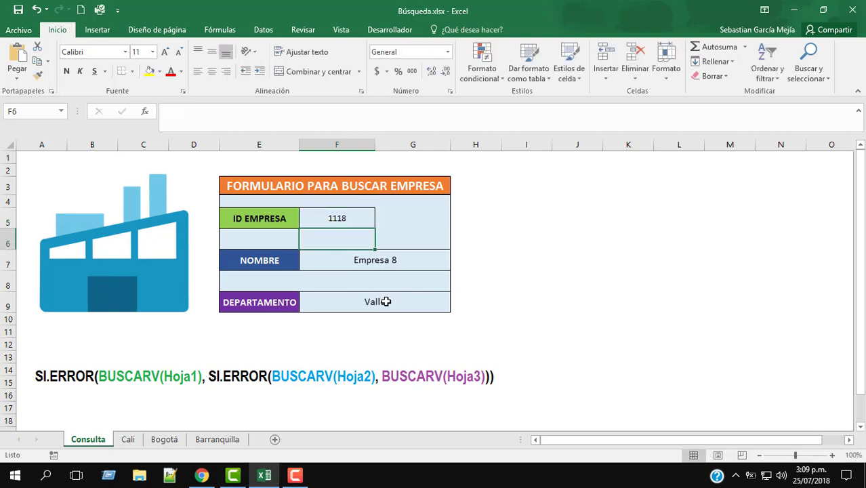
Test IDs 2229 and 3335, returning Empresa 28/Cundinamarca and Empresa 43/Atlántico.
left_click(364, 219)
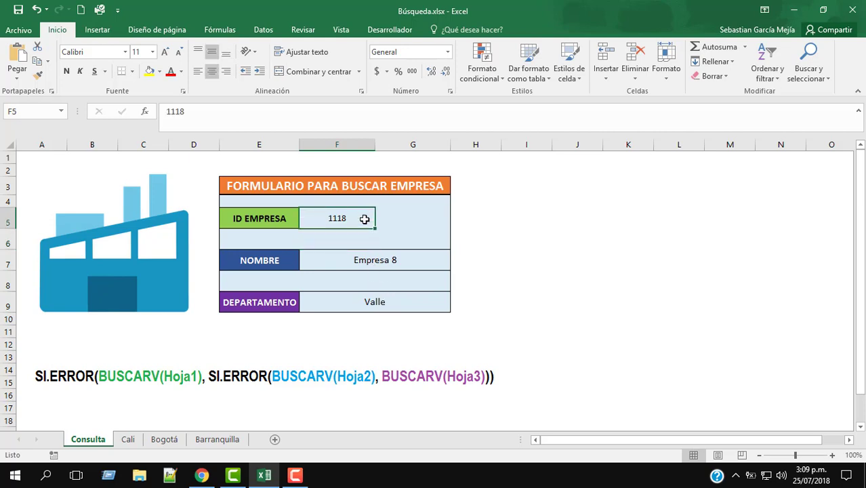
type("2229")
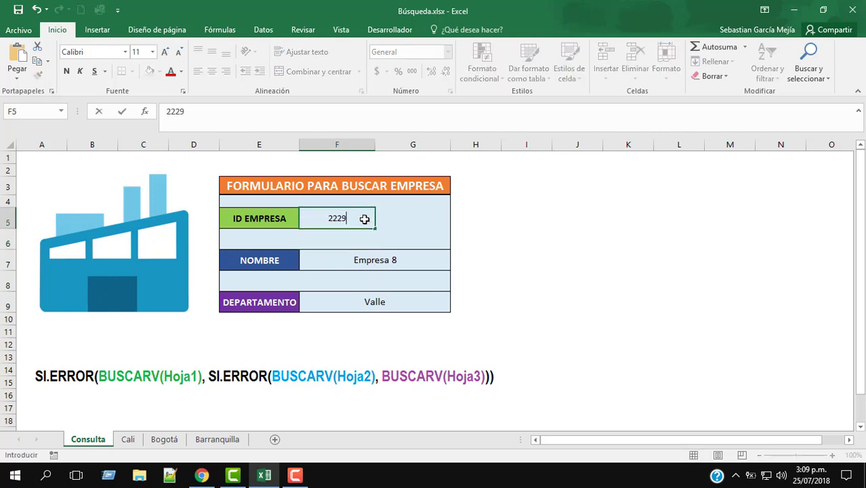
key("Return")
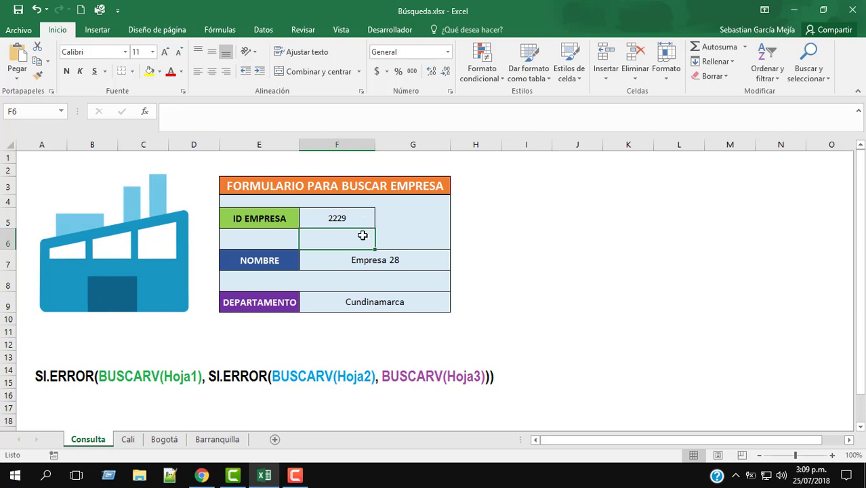
left_click(357, 217)
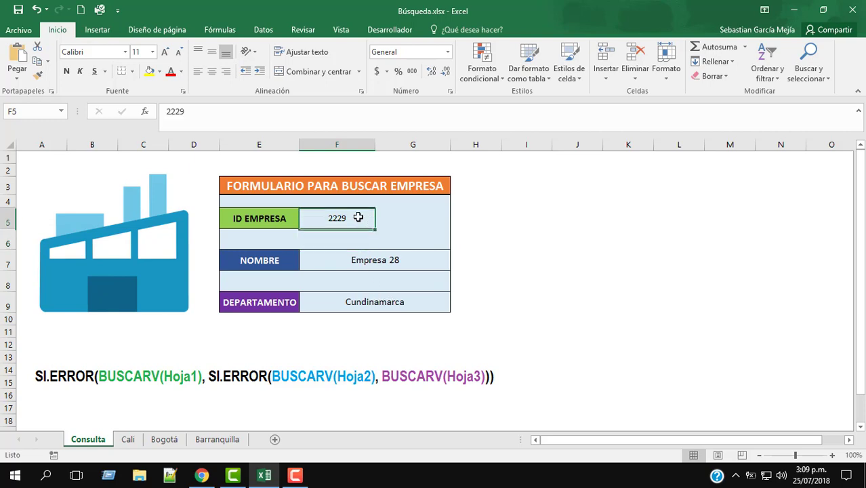
type("33")
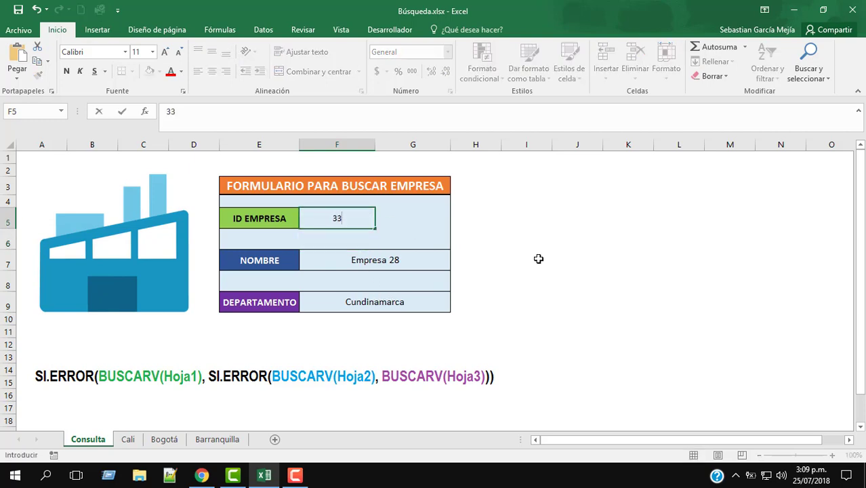
type("3")
type("5")
key("Return")
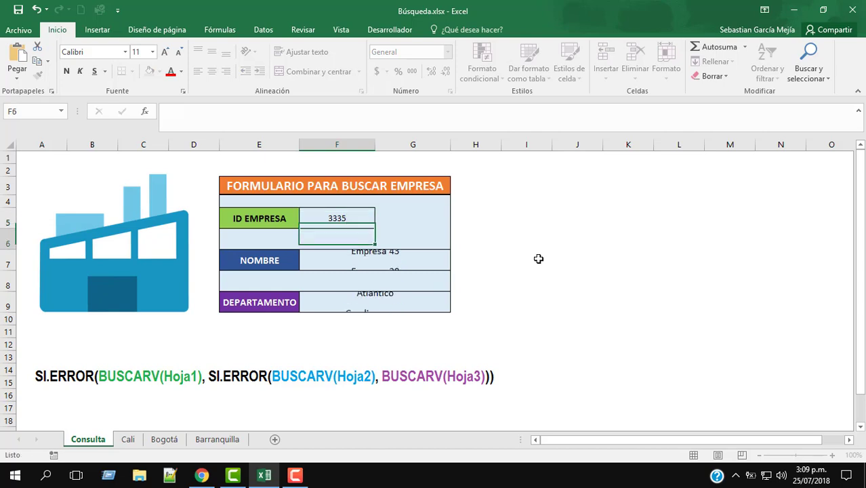
left_click(440, 332)
left_click(503, 197)
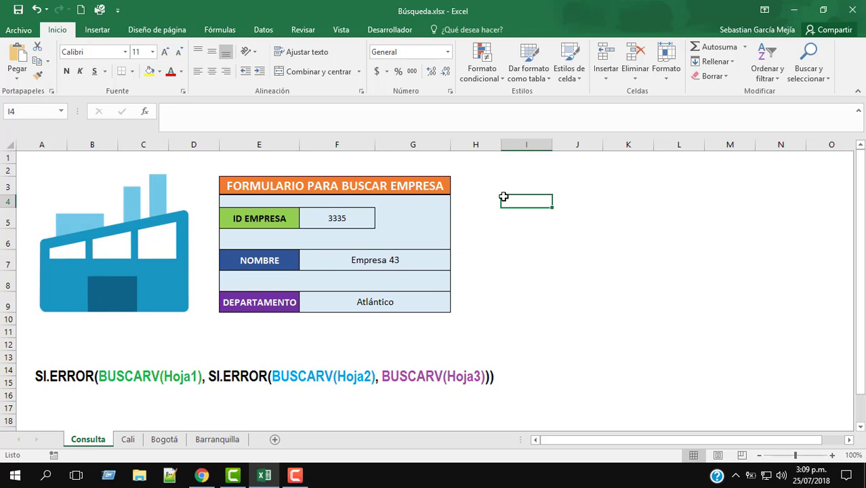
left_click(387, 264)
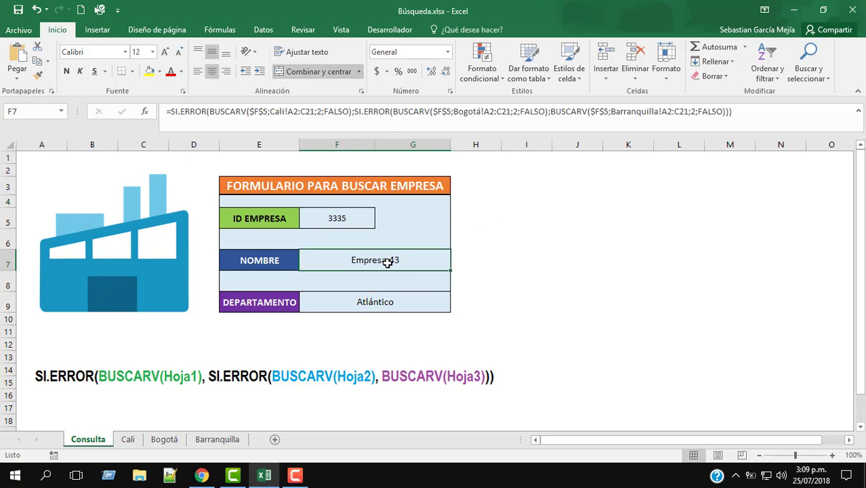
left_click(133, 437)
left_click(55, 421)
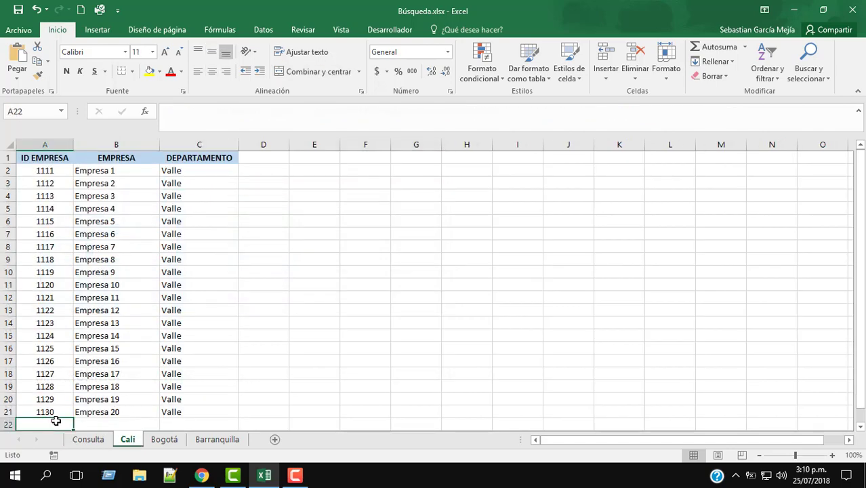
left_click_drag(55, 421, 129, 424)
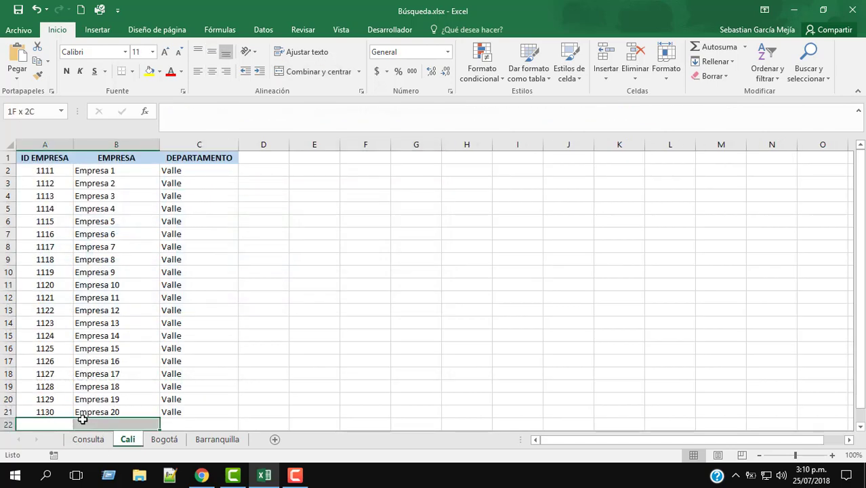
left_click(168, 439)
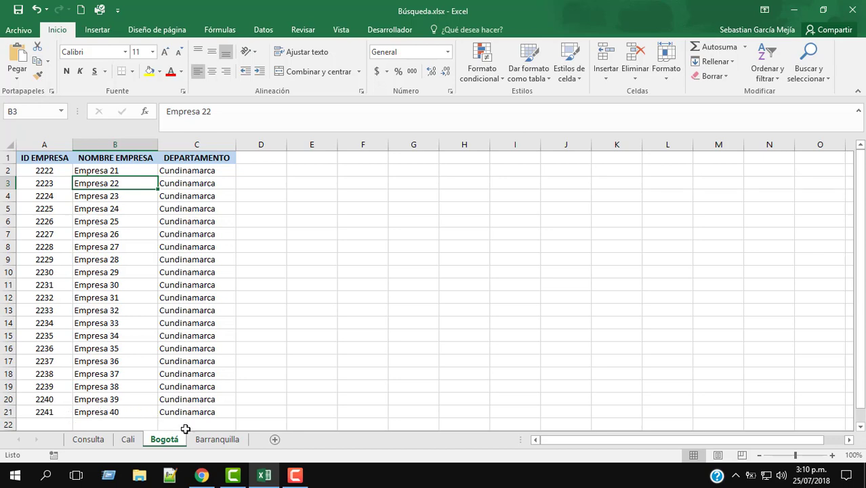
left_click(93, 439)
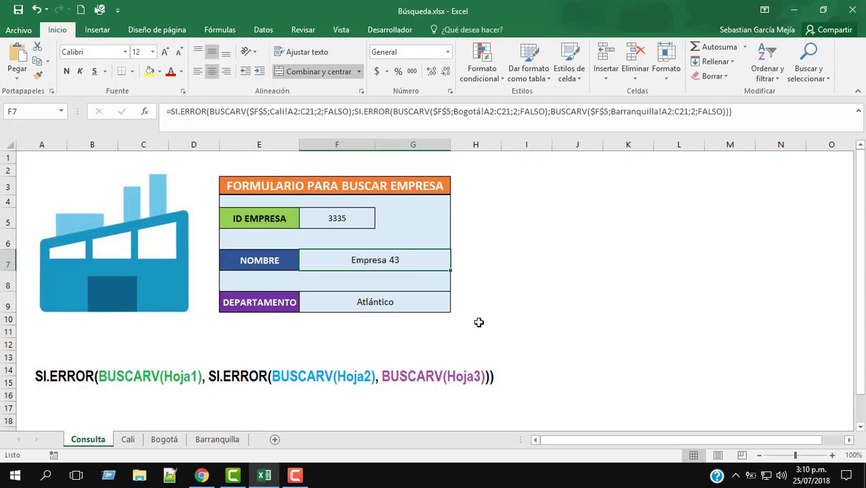
left_click(491, 281)
left_click(437, 255)
left_click(502, 111)
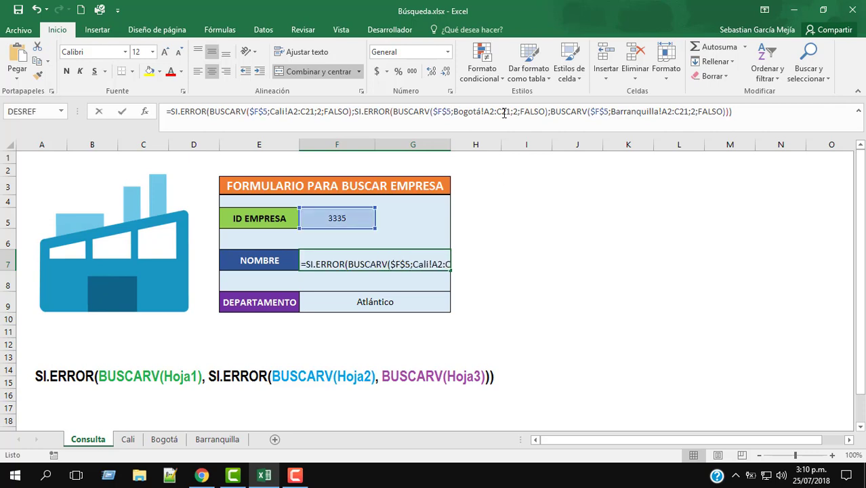
key("ctrl+Return")
left_click(477, 244)
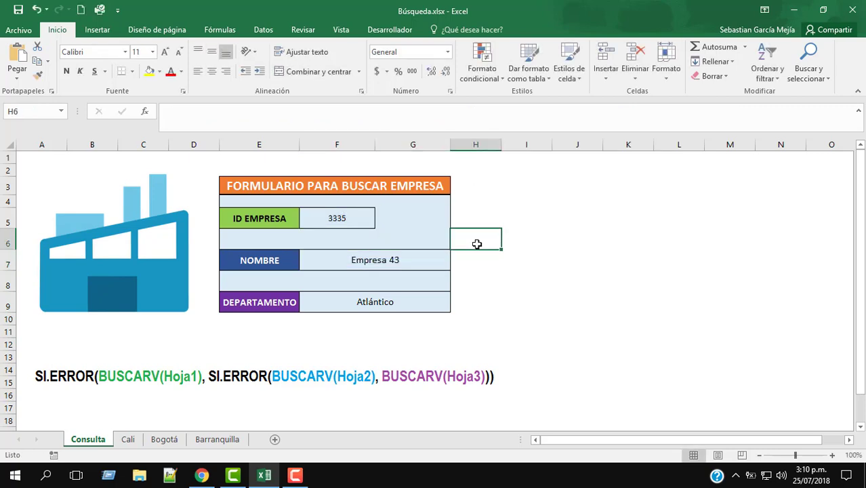